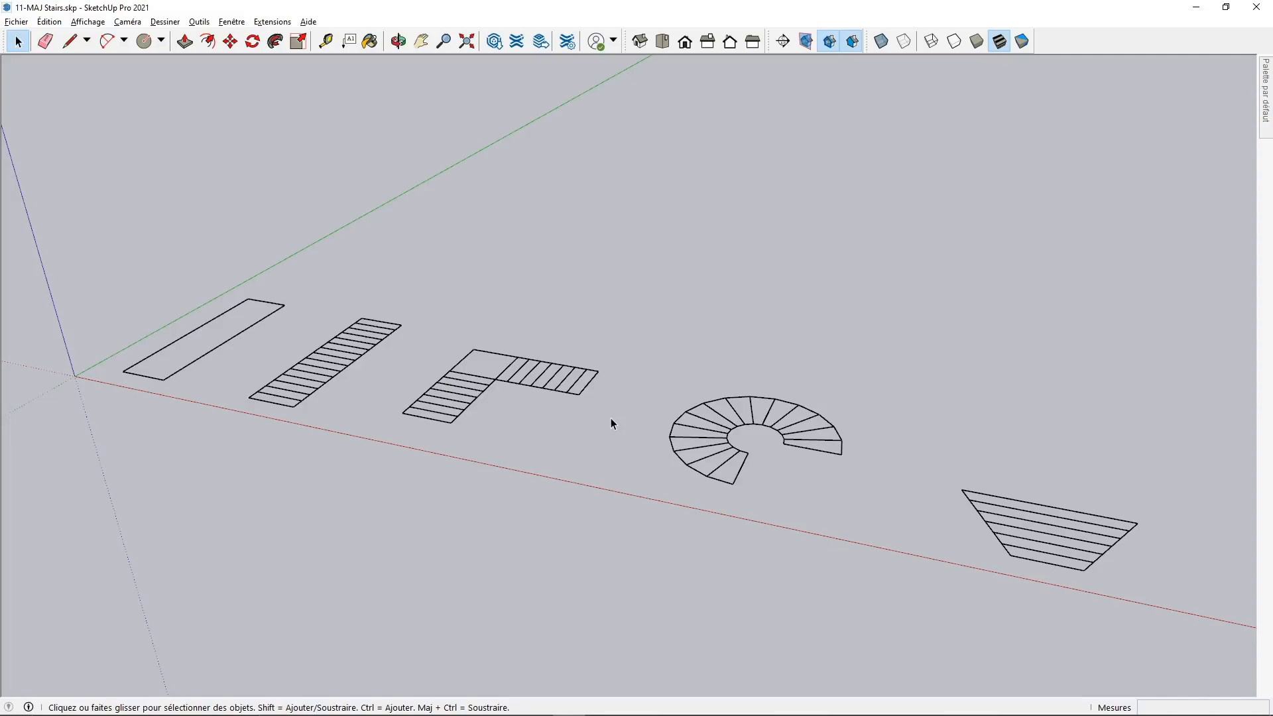
# Open the MajStair extension's stair settings and move the dialog clear of the plain rectangular outline
pyautogui.moveTo(610, 417); pyautogui.dragTo(619, 247, button='middle')
pyautogui.scroll(2, 520, 189)
pyautogui.scroll(2, 548, 364)
pyautogui.moveTo(548, 364)
pyautogui.mouseDown(button='middle')
pyautogui.moveTo(534, 401)
pyautogui.moveTo(515, 372)
pyautogui.moveTo(531, 384)
pyautogui.mouseUp(button='middle')
pyautogui.scroll(-2, 378, 327)
pyautogui.scroll(3, 547, 381)
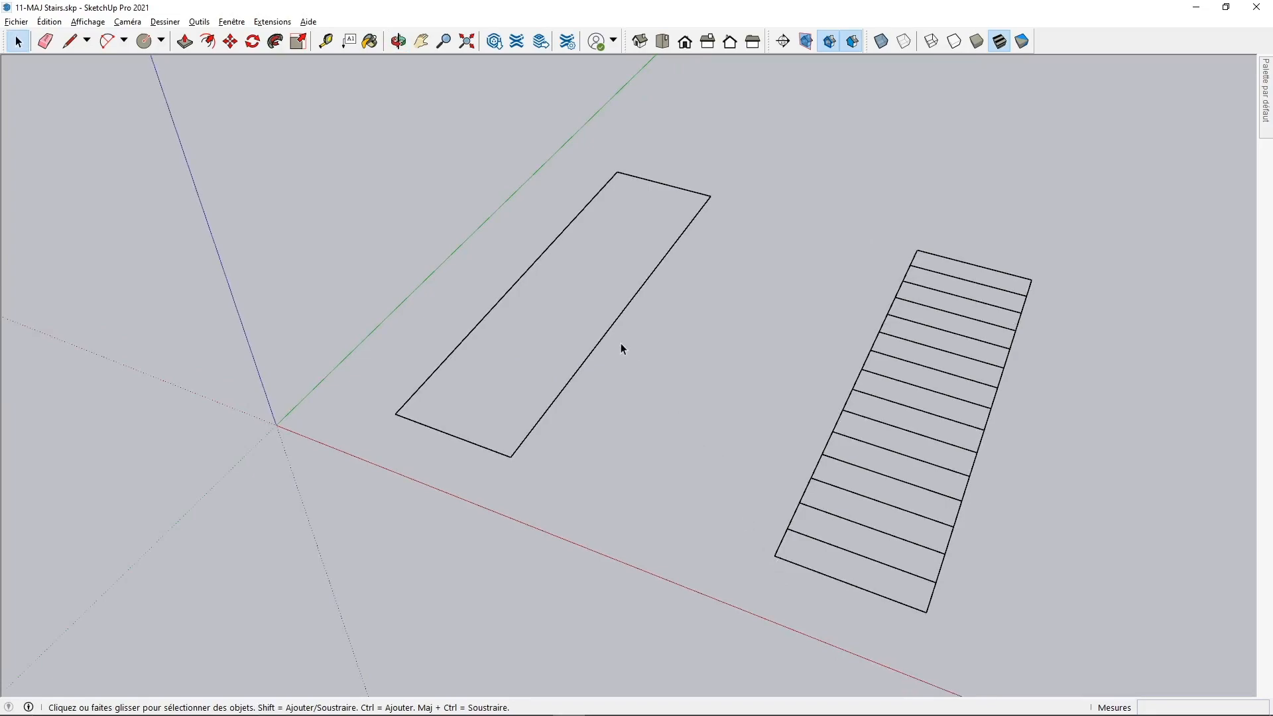
pyautogui.moveTo(622, 347); pyautogui.dragTo(642, 352, button='middle')
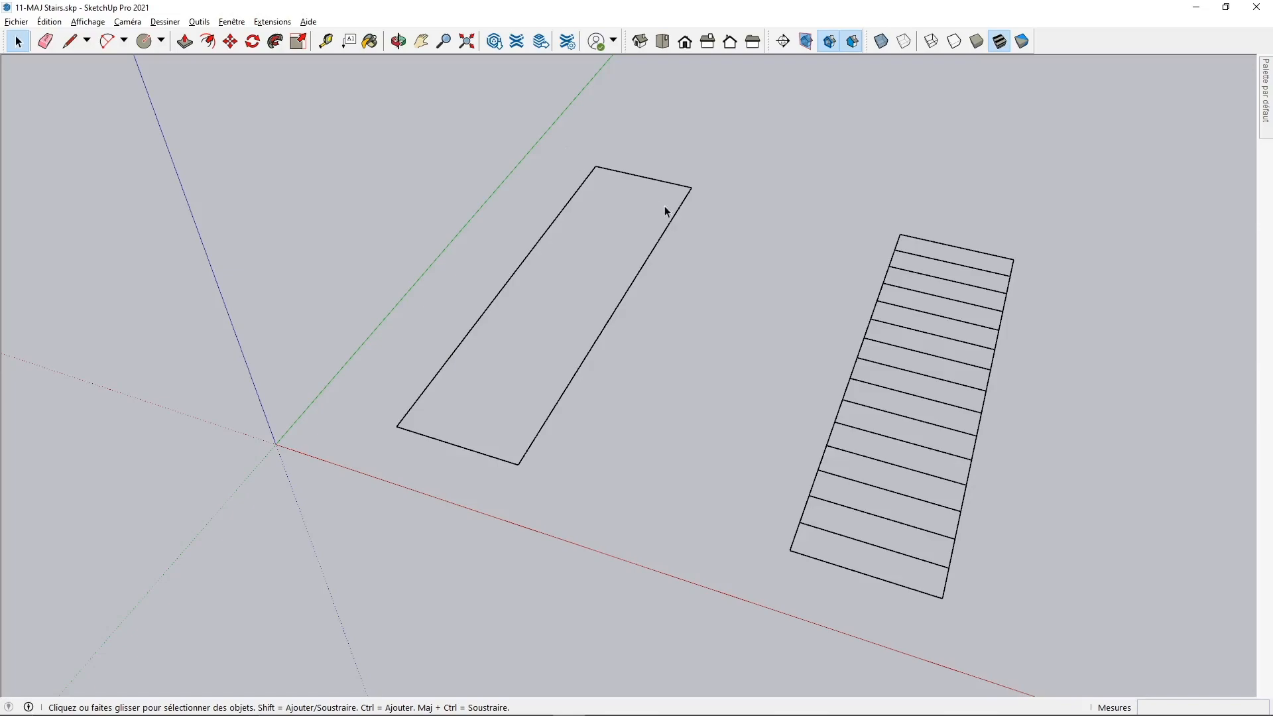
pyautogui.click(273, 22)
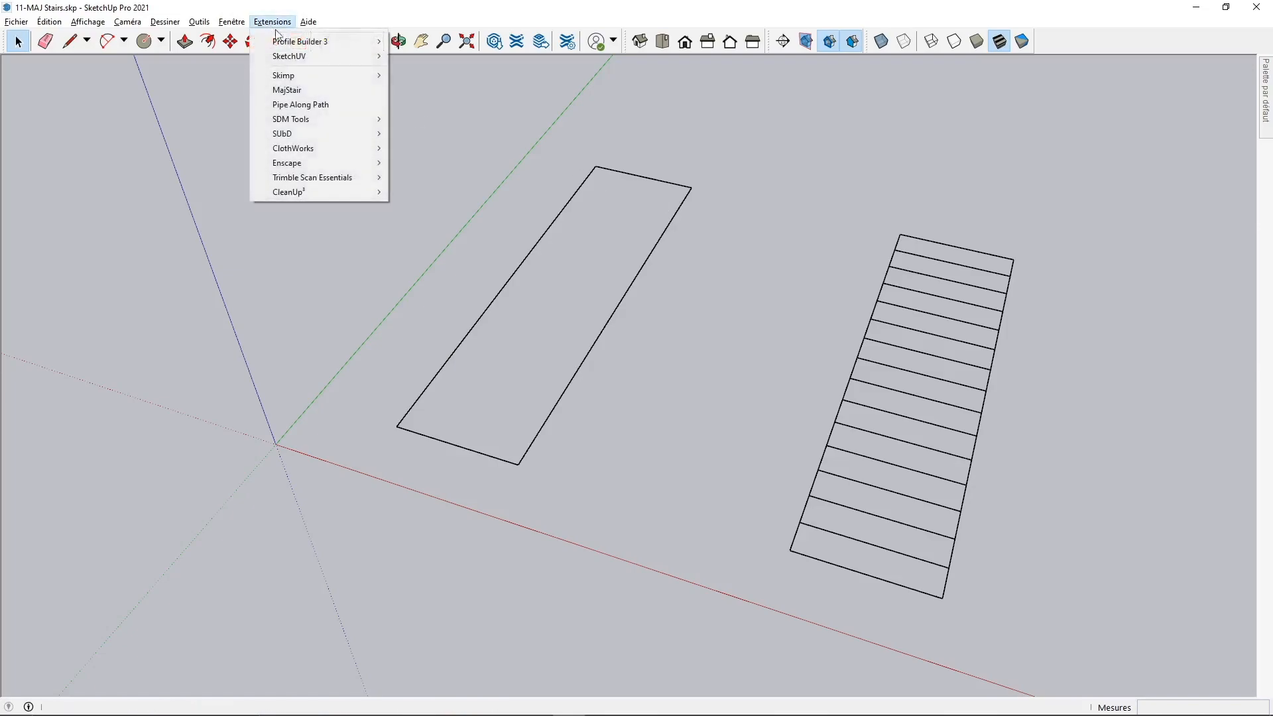
pyautogui.click(286, 90)
pyautogui.moveTo(258, 145); pyautogui.dragTo(176, 98)
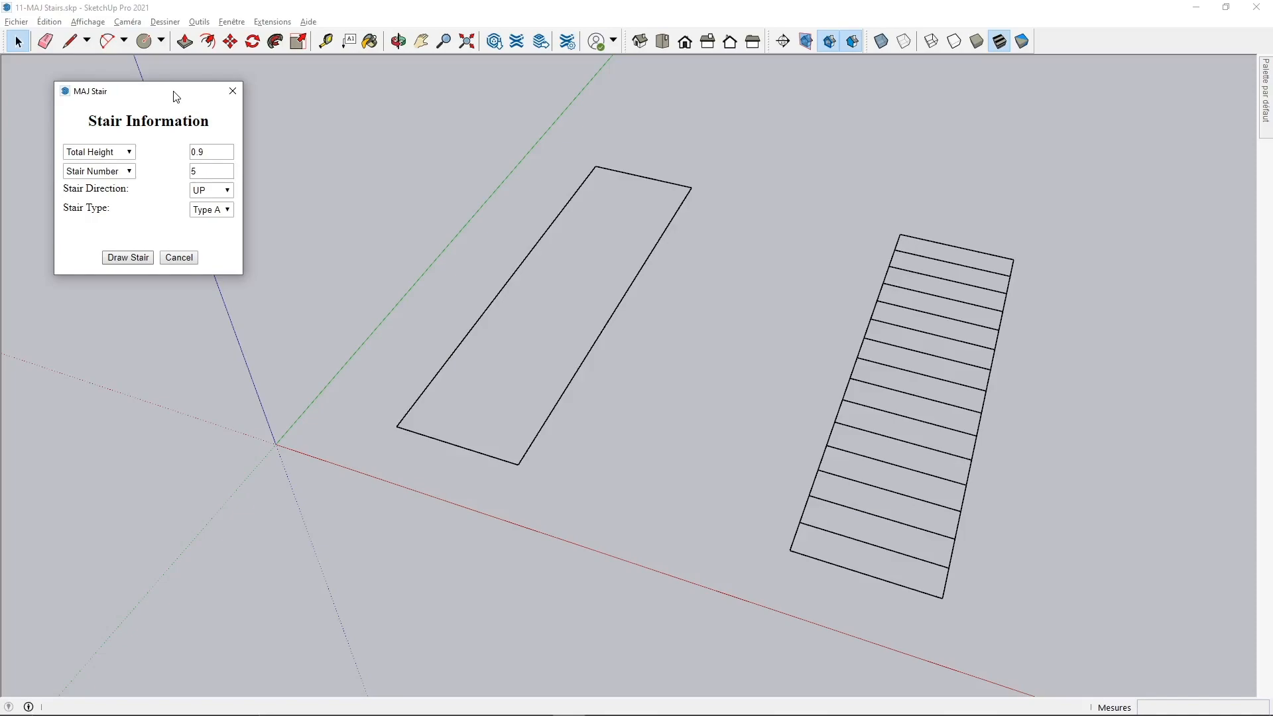
# Examine which pairings of total height, stair number and stair riser can define the stair
pyautogui.click(111, 154)
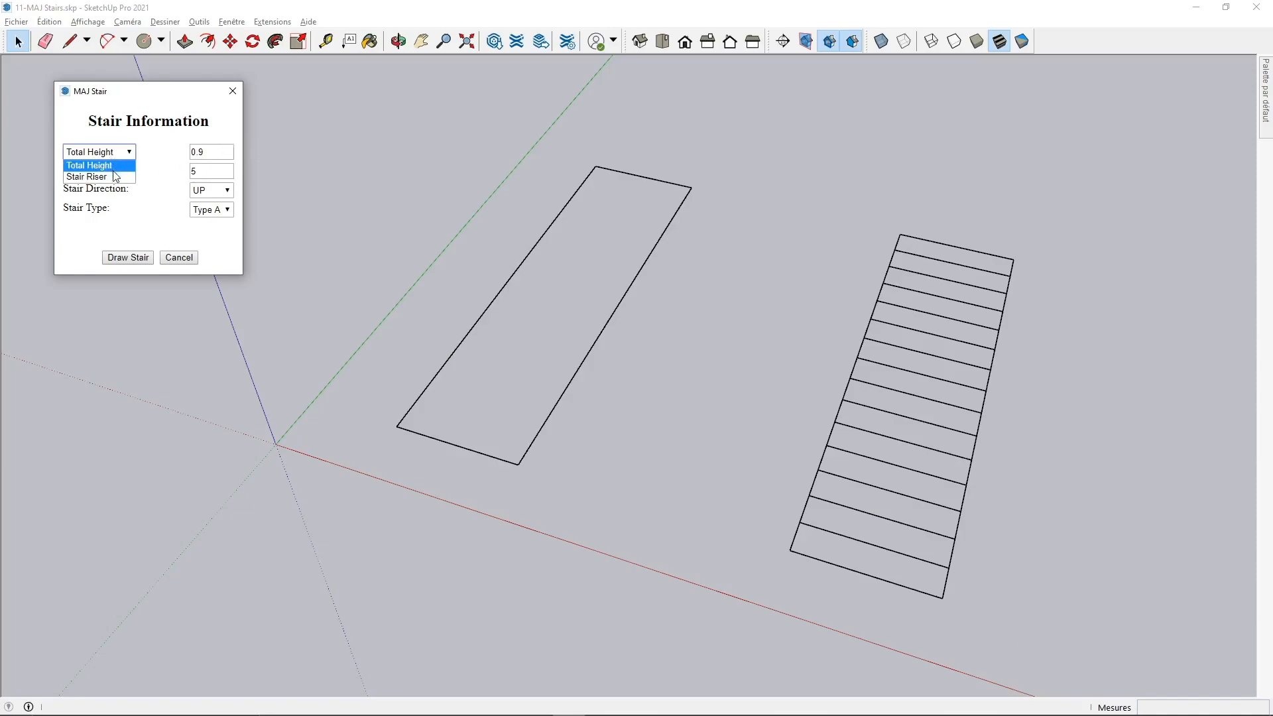
pyautogui.click(146, 170)
pyautogui.click(112, 173)
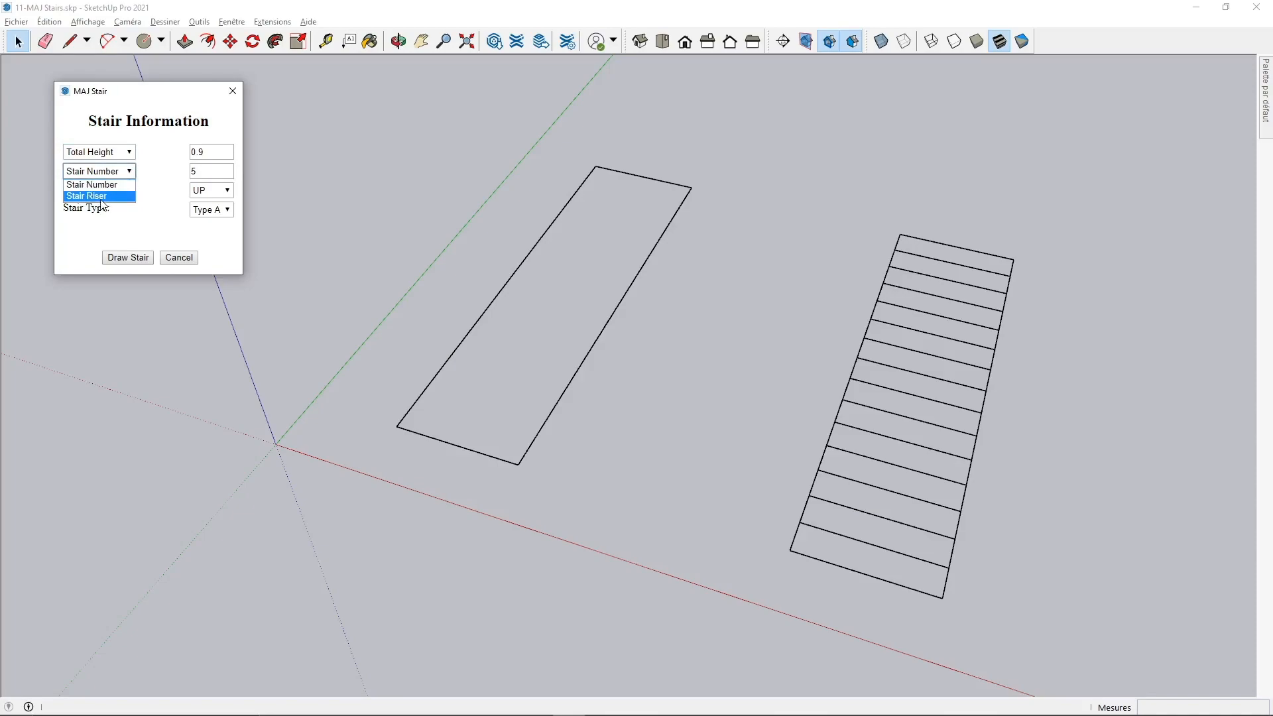
pyautogui.click(114, 197)
pyautogui.click(112, 152)
pyautogui.click(100, 176)
pyautogui.click(119, 173)
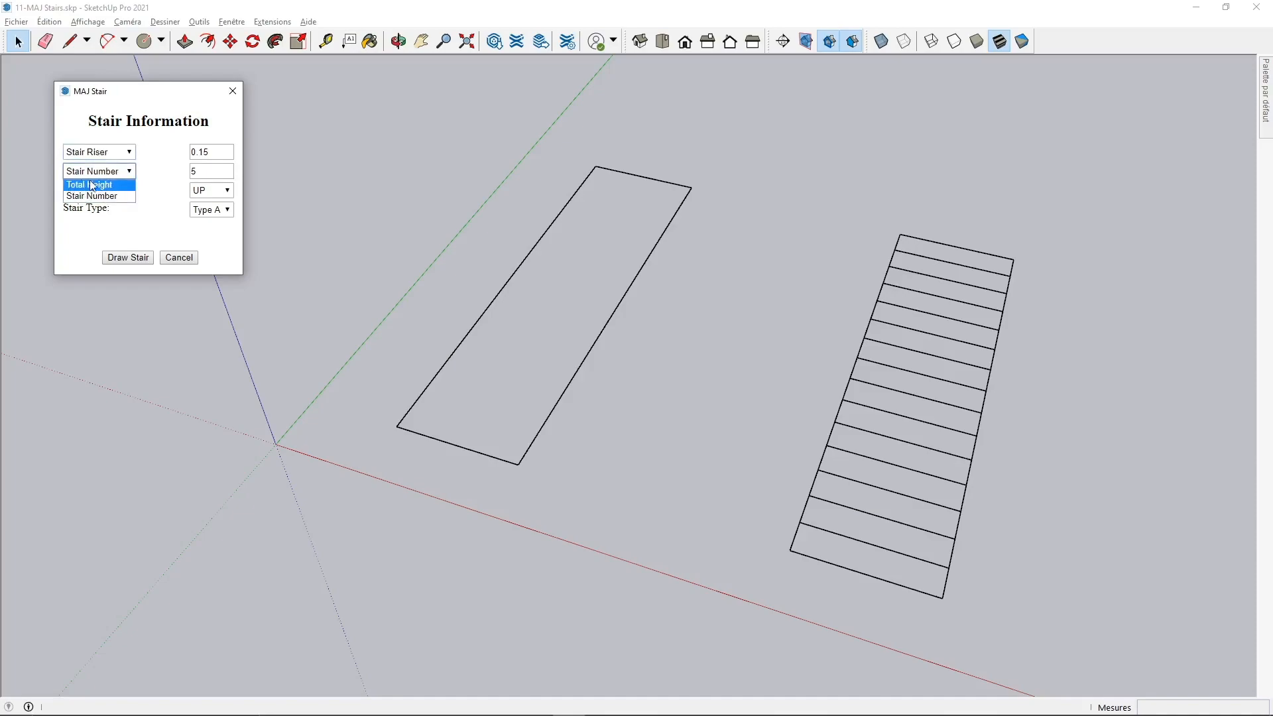
pyautogui.click(126, 155)
pyautogui.click(126, 155)
pyautogui.click(116, 165)
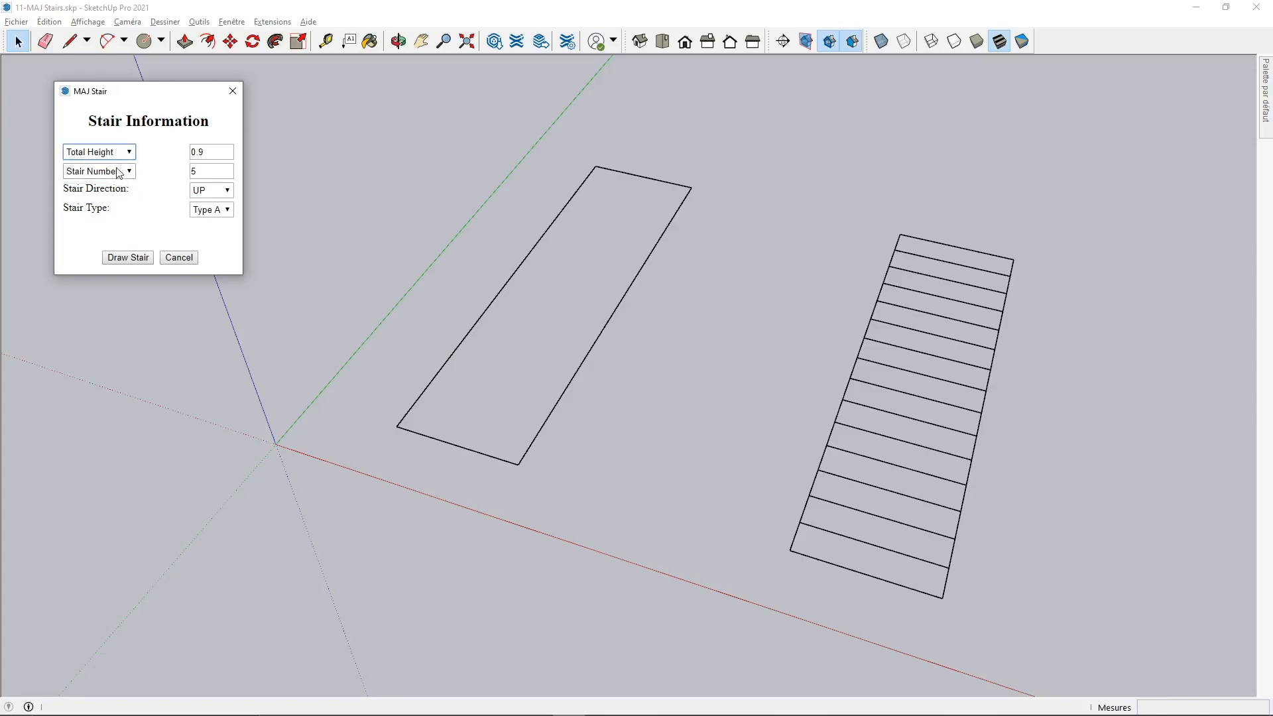
# Configure a MajStair stair with total height 2.5, stair number 15, direction UP and Type A, and start drawing it
pyautogui.moveTo(207, 153); pyautogui.dragTo(172, 153)
pyautogui.write('2.5')
pyautogui.press('Tab')
pyautogui.write('15')
pyautogui.press('Tab')
pyautogui.click(199, 192)
pyautogui.click(201, 203)
pyautogui.click(212, 211)
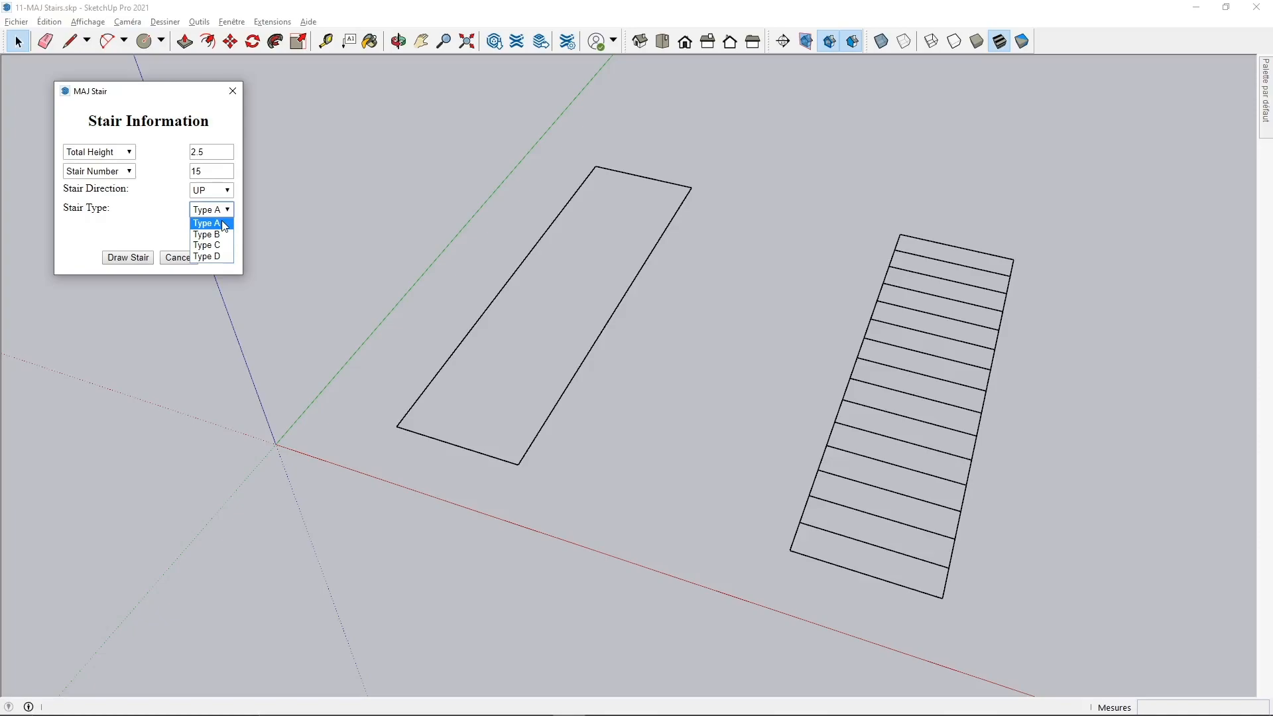
pyautogui.click(210, 224)
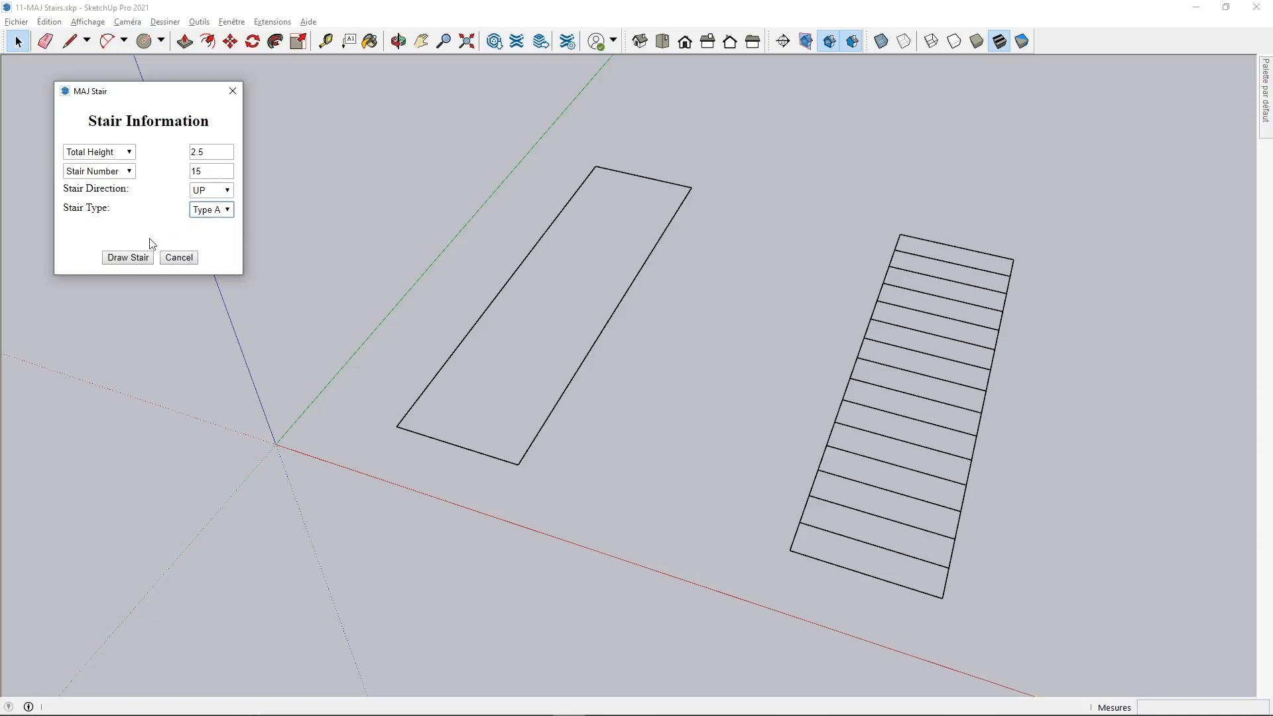
pyautogui.click(132, 258)
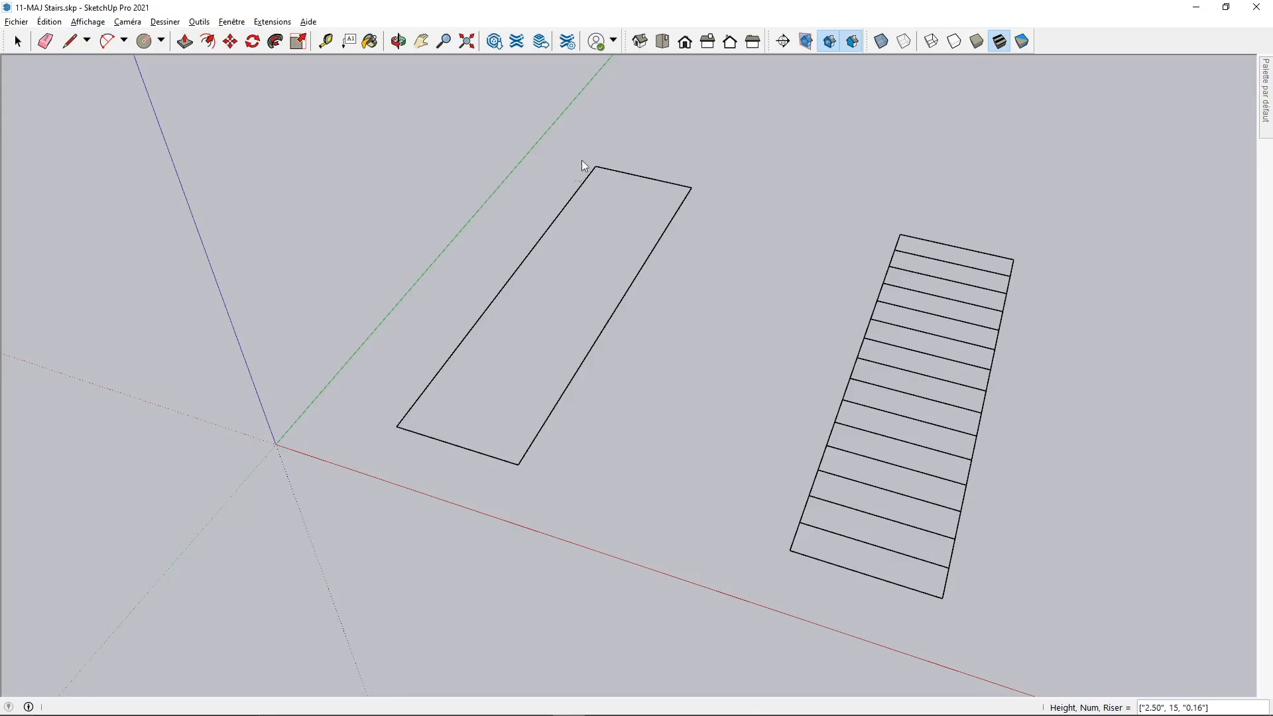
# Draw the stair on the plain rectangular outline from its front edge's two corners to the far left corner
pyautogui.click(518, 464)
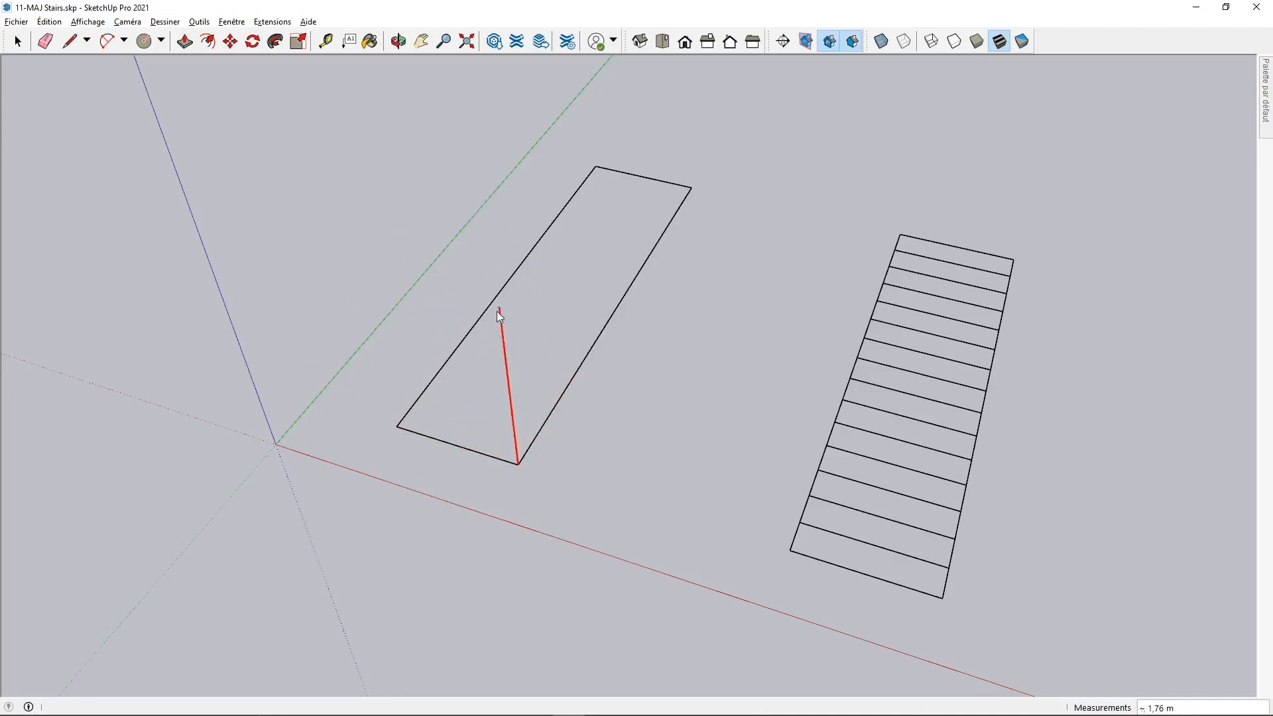
pyautogui.click(397, 426)
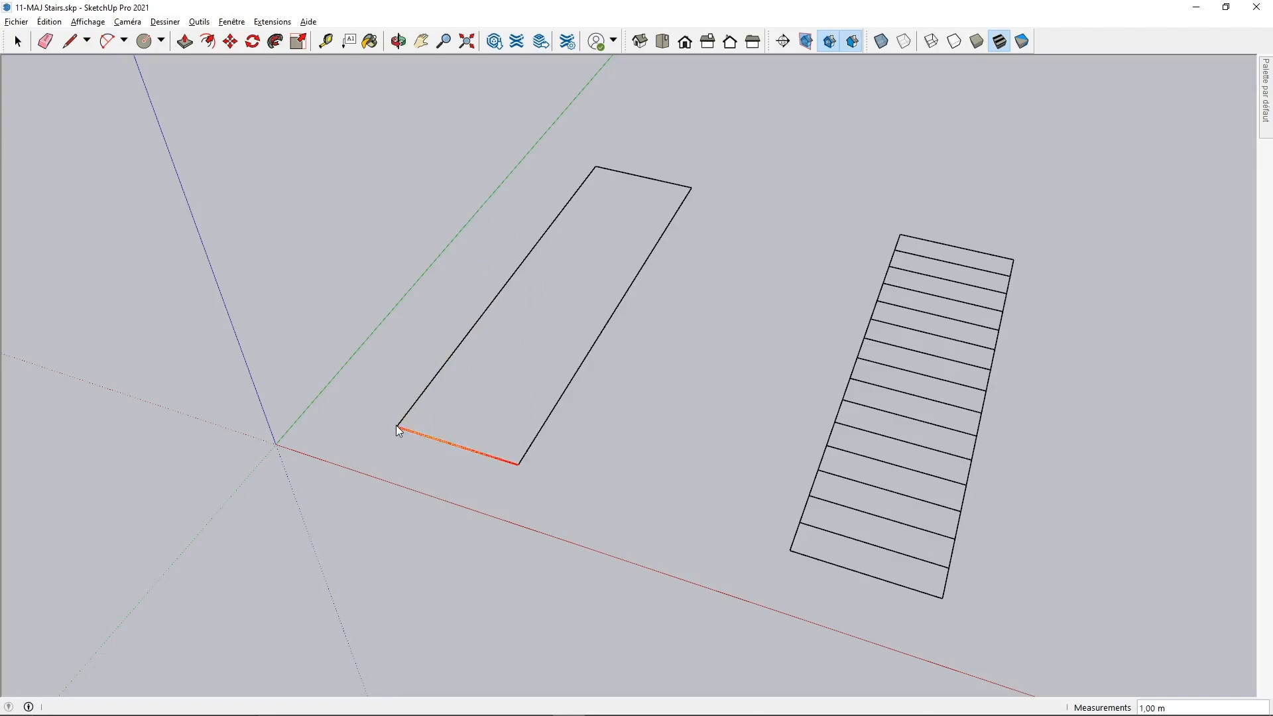
pyautogui.click(598, 173)
pyautogui.scroll(-3, 639, 217)
pyautogui.keyDown('shift'); pyautogui.moveTo(638, 216); pyautogui.dragTo(786, 229, button='middle'); pyautogui.keyUp('shift')
pyautogui.scroll(3, 424, 286)
pyautogui.press('space')
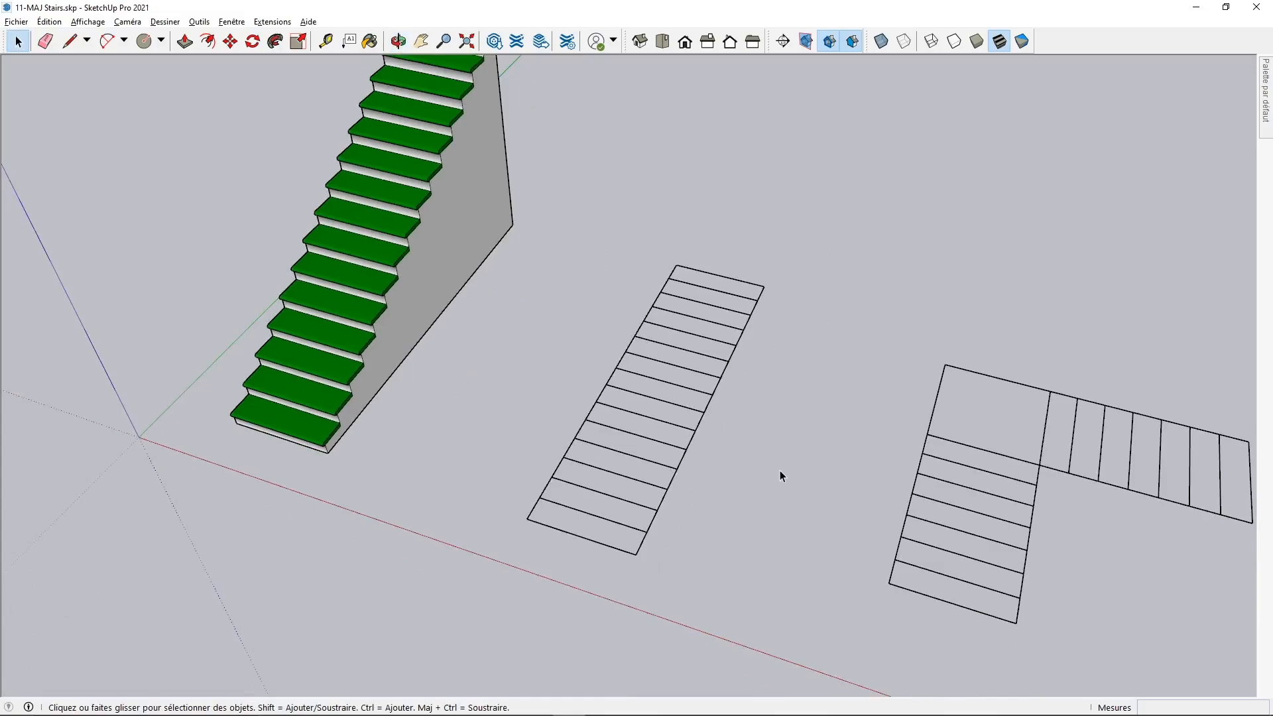
# Configure a second MajStair stair with total height 2.5, stair number 15, direction UP and Type B, and start drawing it
pyautogui.click(272, 21)
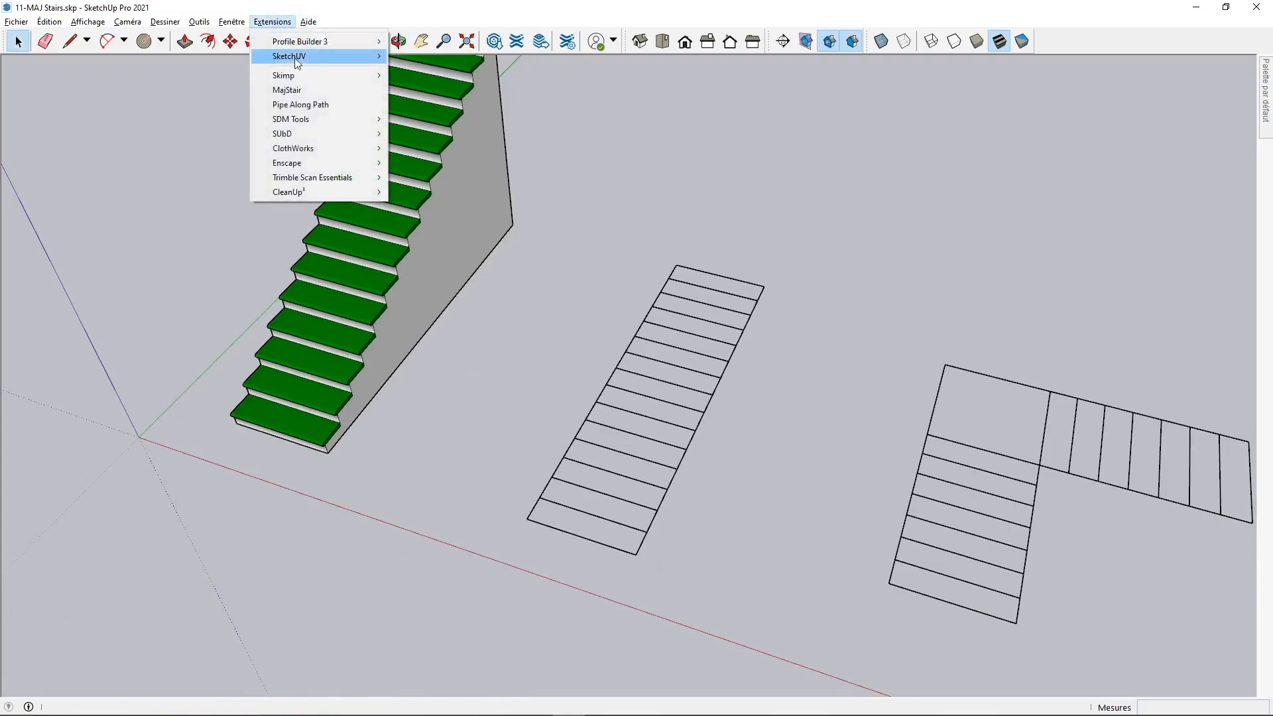
pyautogui.click(301, 90)
pyautogui.moveTo(309, 203); pyautogui.dragTo(269, 209)
pyautogui.write('2.5')
pyautogui.press('Tab')
pyautogui.write('15')
pyautogui.press('Tab')
pyautogui.click(295, 260)
pyautogui.click(296, 286)
pyautogui.click(211, 310)
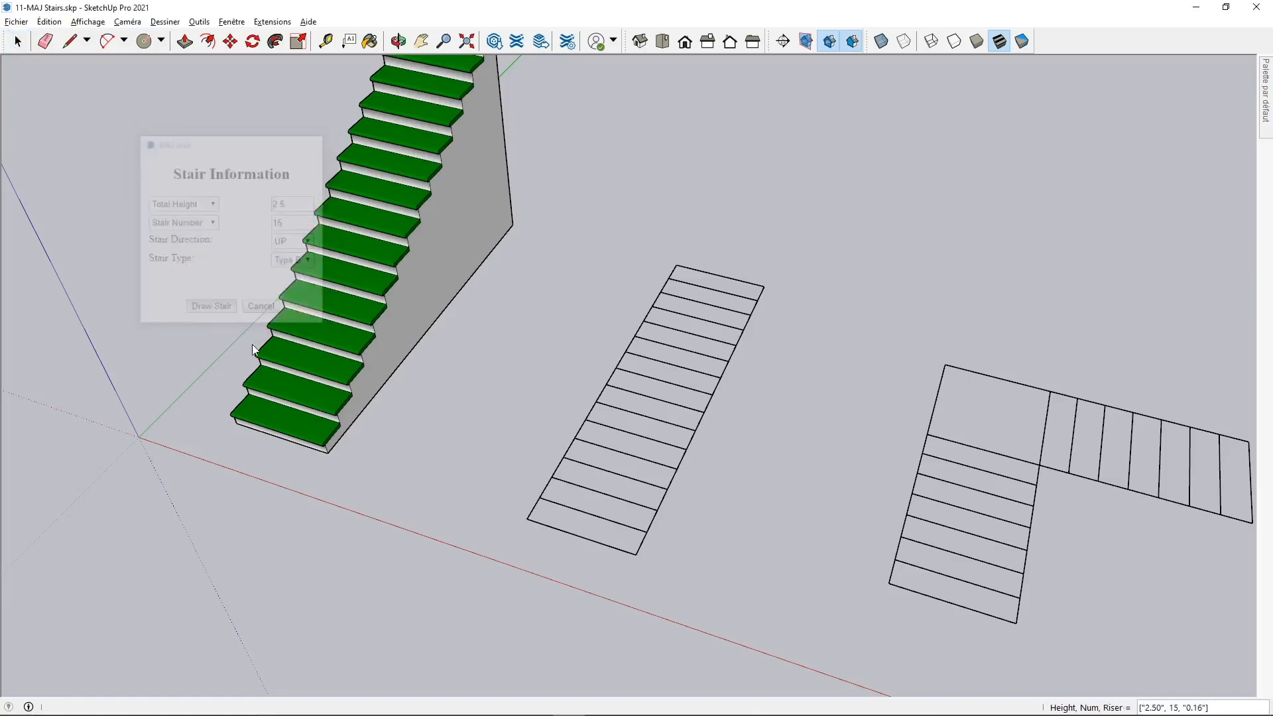
# Draw the second stair on the straight subdivided outline from its front edge to the two far corners
pyautogui.click(636, 555)
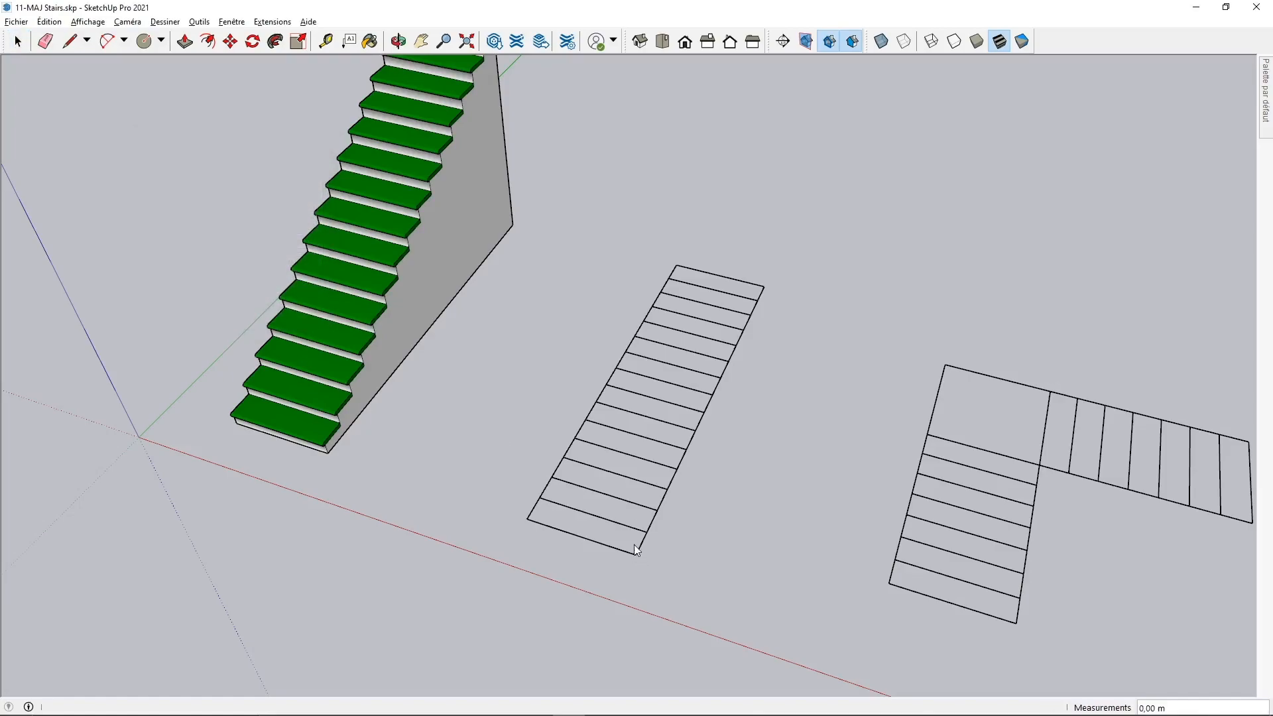
pyautogui.click(528, 518)
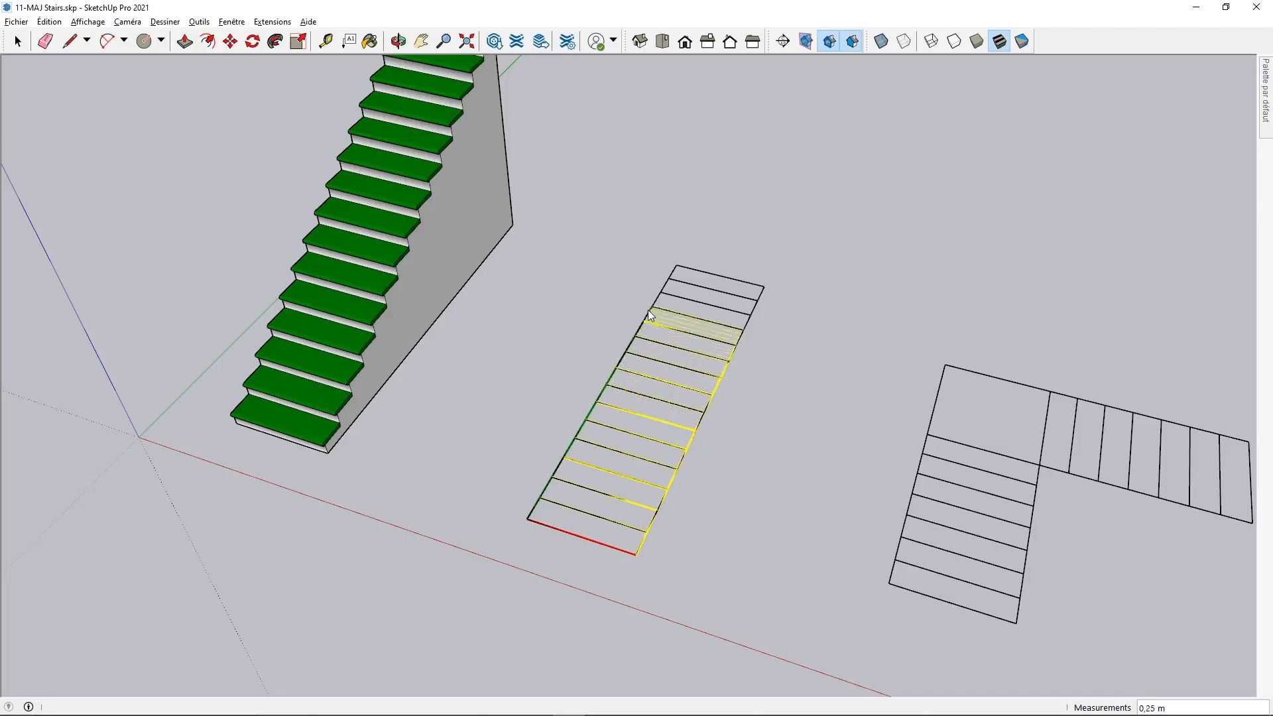
pyautogui.click(675, 267)
pyautogui.click(762, 289)
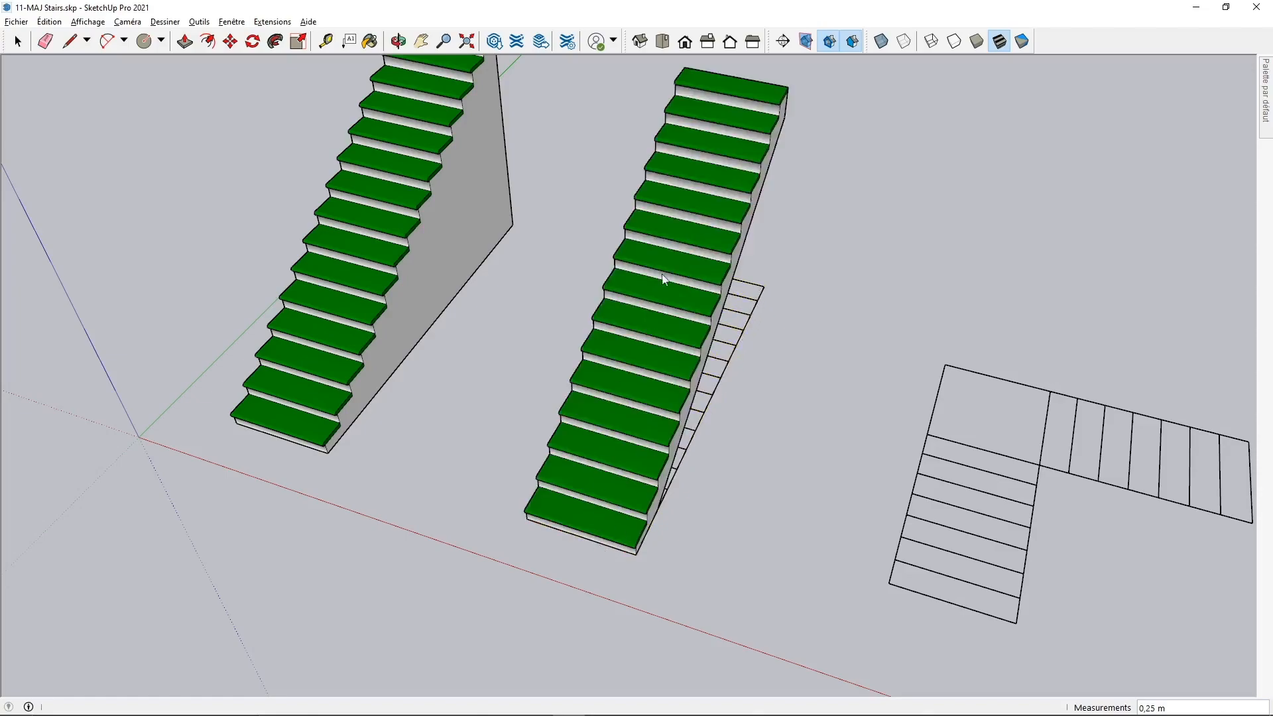
pyautogui.scroll(-2, 640, 398)
pyautogui.keyDown('shift'); pyautogui.moveTo(639, 408); pyautogui.dragTo(291, 361, button='middle'); pyautogui.keyUp('shift')
pyautogui.press('space')
# Split off the rounded nosing on the side of the second stair's bottom tread with a line and push it away across the full width
pyautogui.scroll(10, 411, 475)
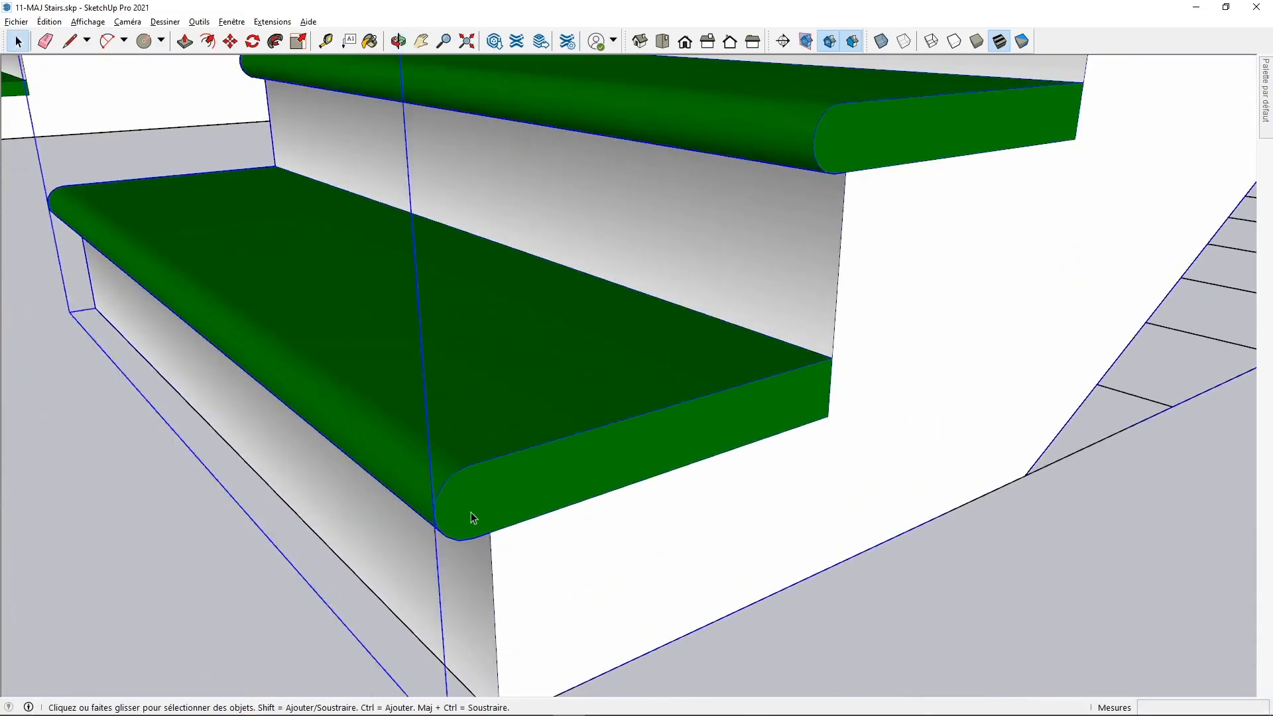
pyautogui.moveTo(472, 511); pyautogui.dragTo(448, 446, button='middle')
pyautogui.press('l')
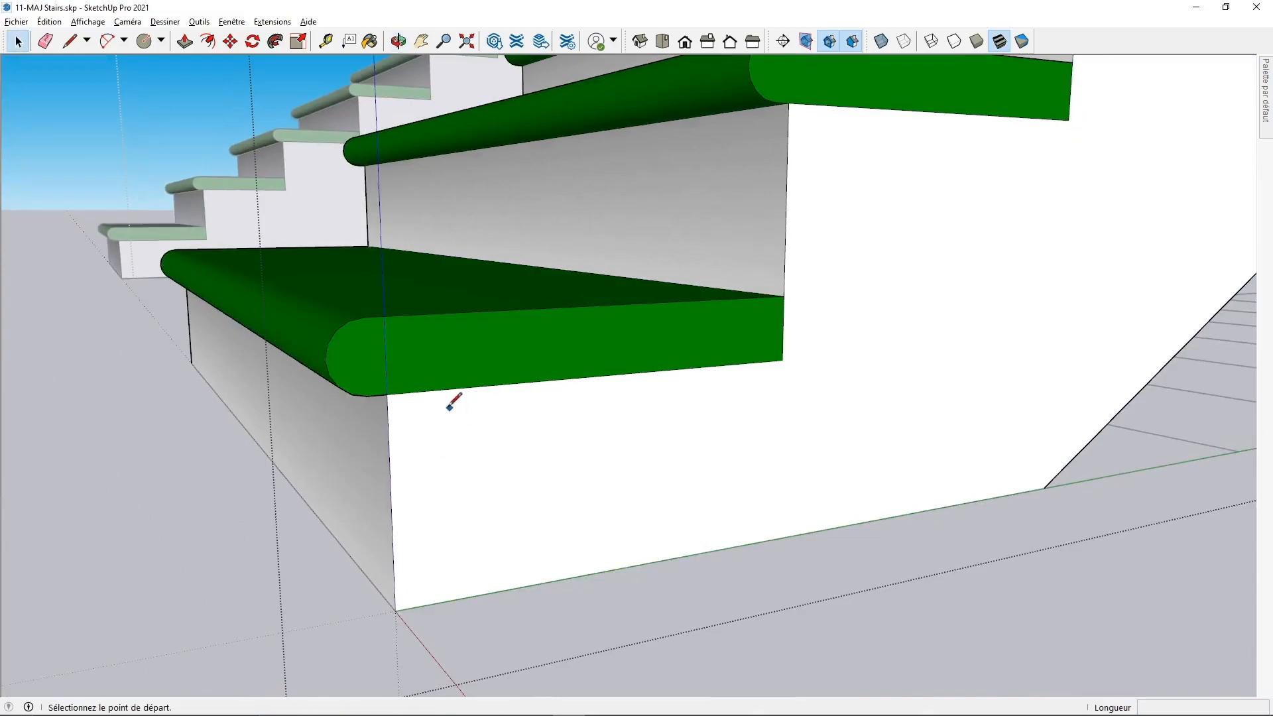
pyautogui.click(368, 396)
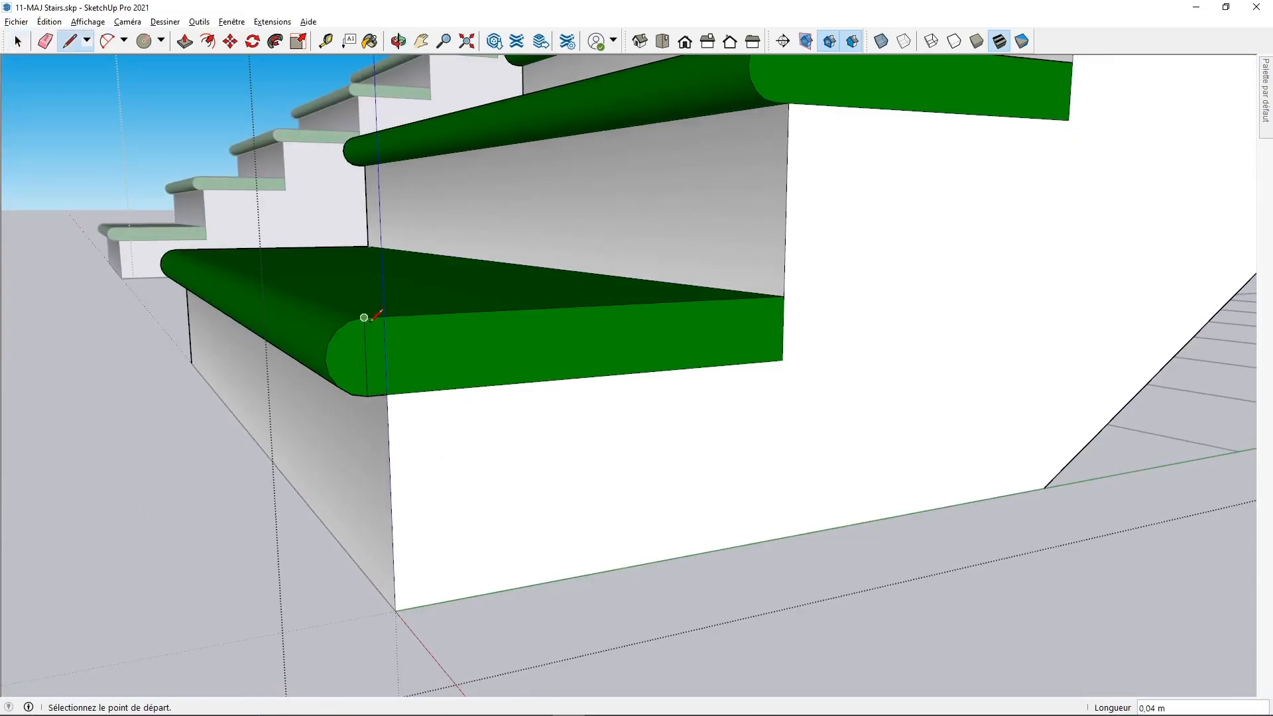
pyautogui.press('p')
pyautogui.click(349, 354)
pyautogui.click(161, 264)
pyautogui.press('space')
# Pull the squared front face of the second stair's bottom tread slightly outward with Push/Pull
pyautogui.moveTo(172, 277); pyautogui.dragTo(361, 352, button='middle')
pyautogui.scroll(-3, 362, 352)
pyautogui.press('p')
pyautogui.click(431, 432)
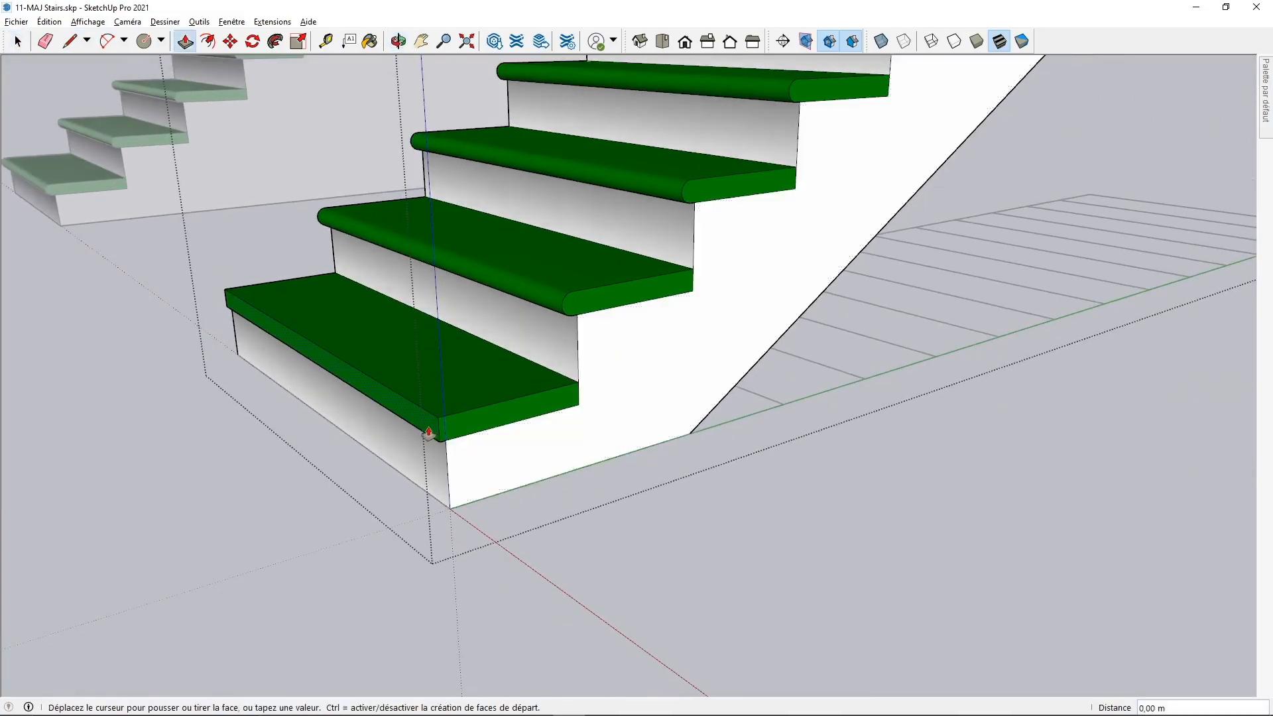
pyautogui.click(417, 464)
pyautogui.press('space')
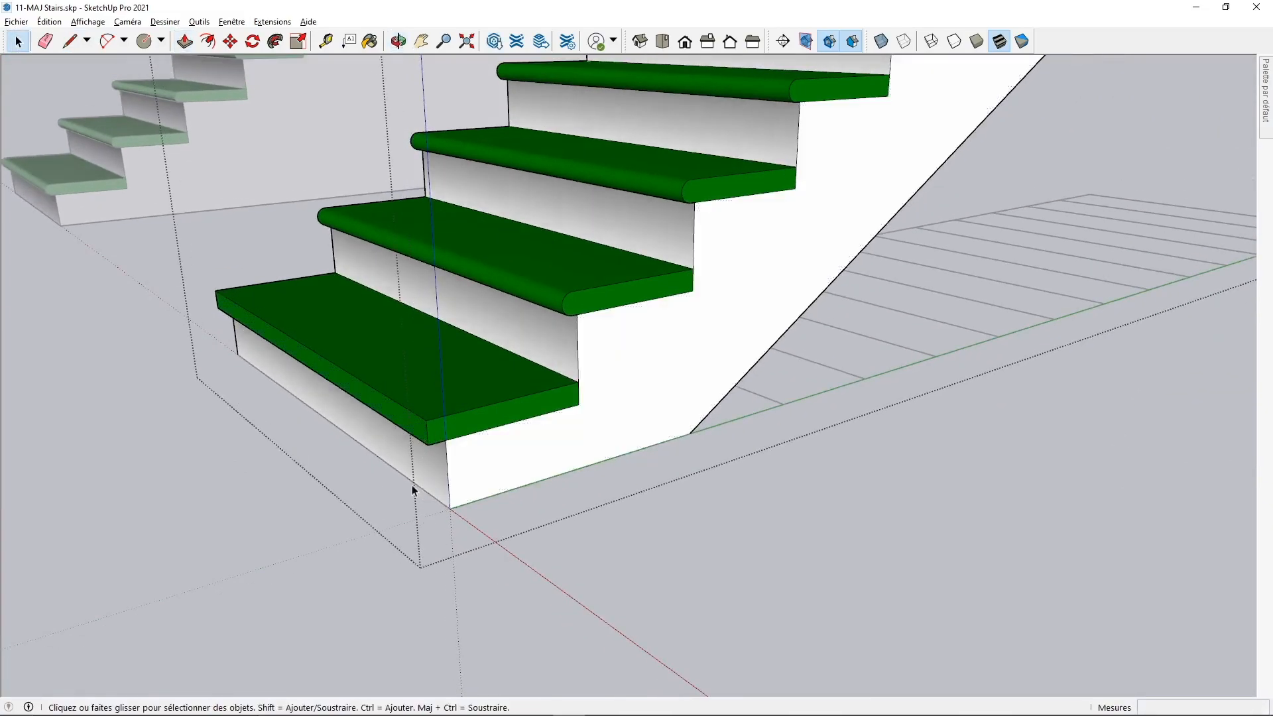
# Configure a third MajStair stair for the L-shaped outline with total height 2.5, stair number 15, direction UP and Type A
pyautogui.scroll(-10, 464, 467)
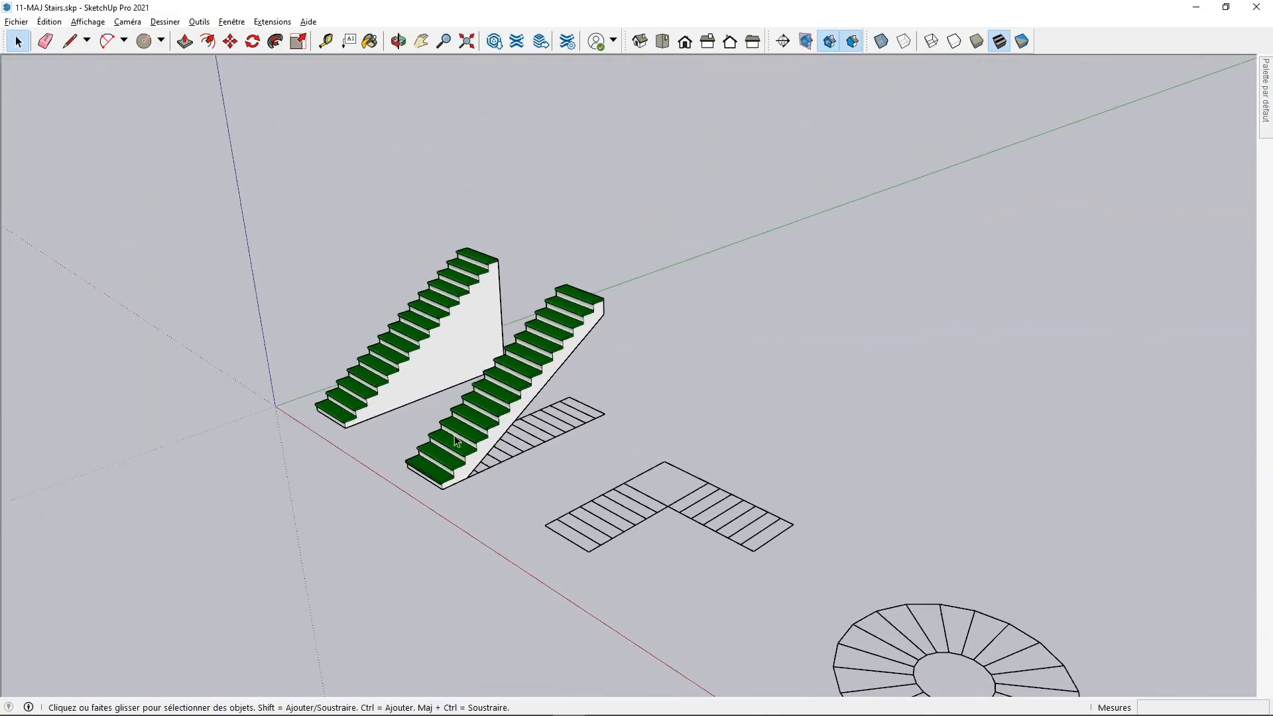
pyautogui.moveTo(756, 556); pyautogui.dragTo(681, 520, button='middle')
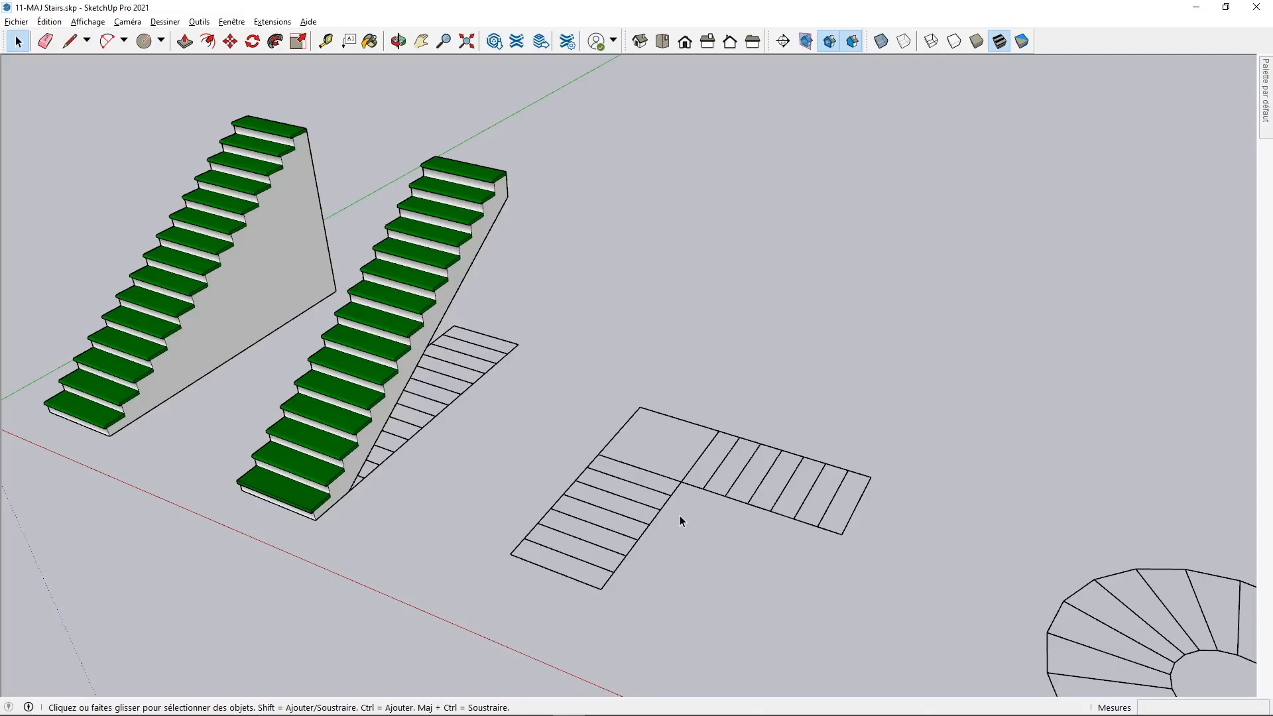
pyautogui.moveTo(678, 515); pyautogui.dragTo(646, 435, button='middle')
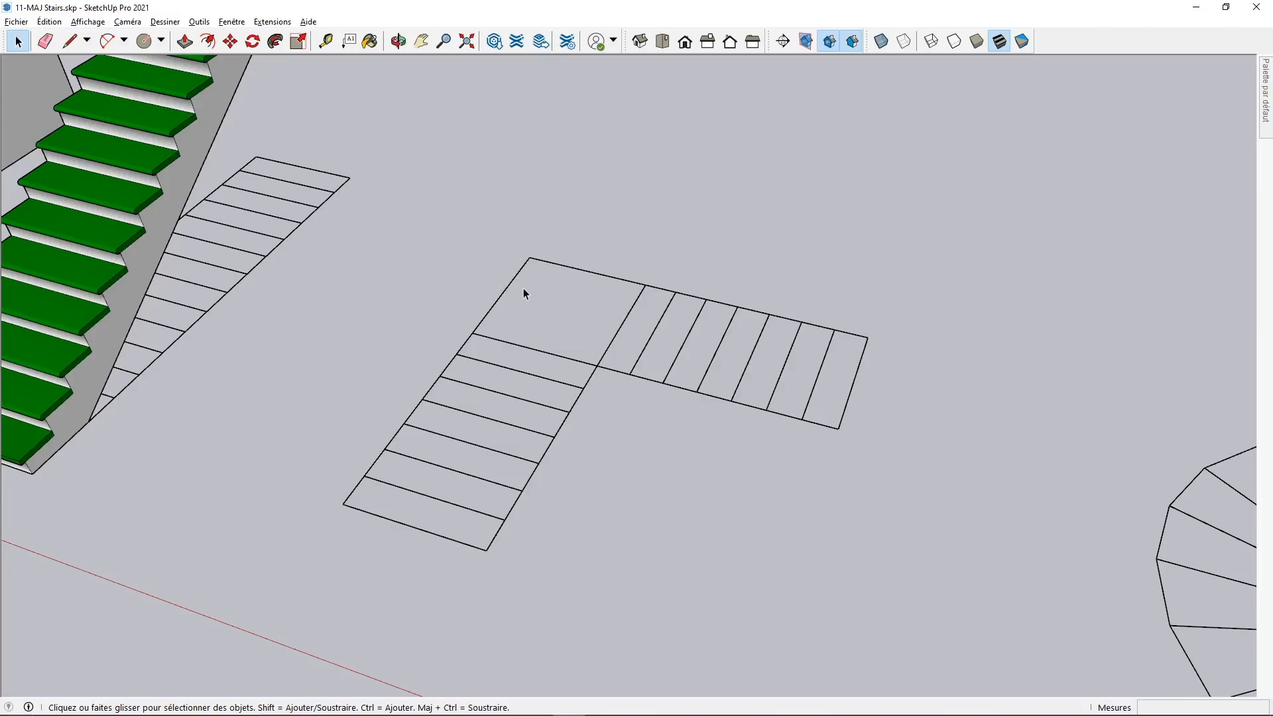
pyautogui.click(272, 22)
pyautogui.click(301, 90)
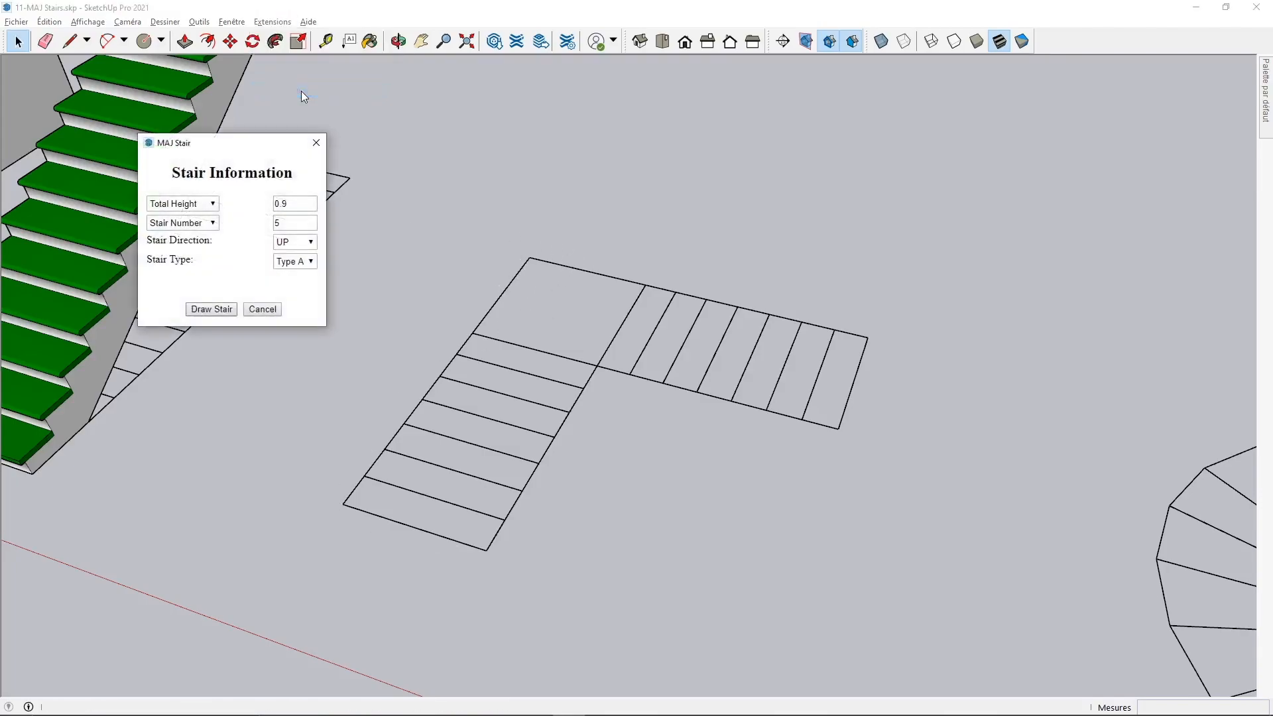
pyautogui.click(311, 200)
pyautogui.press('Tab')
pyautogui.press('Tab')
pyautogui.click(210, 309)
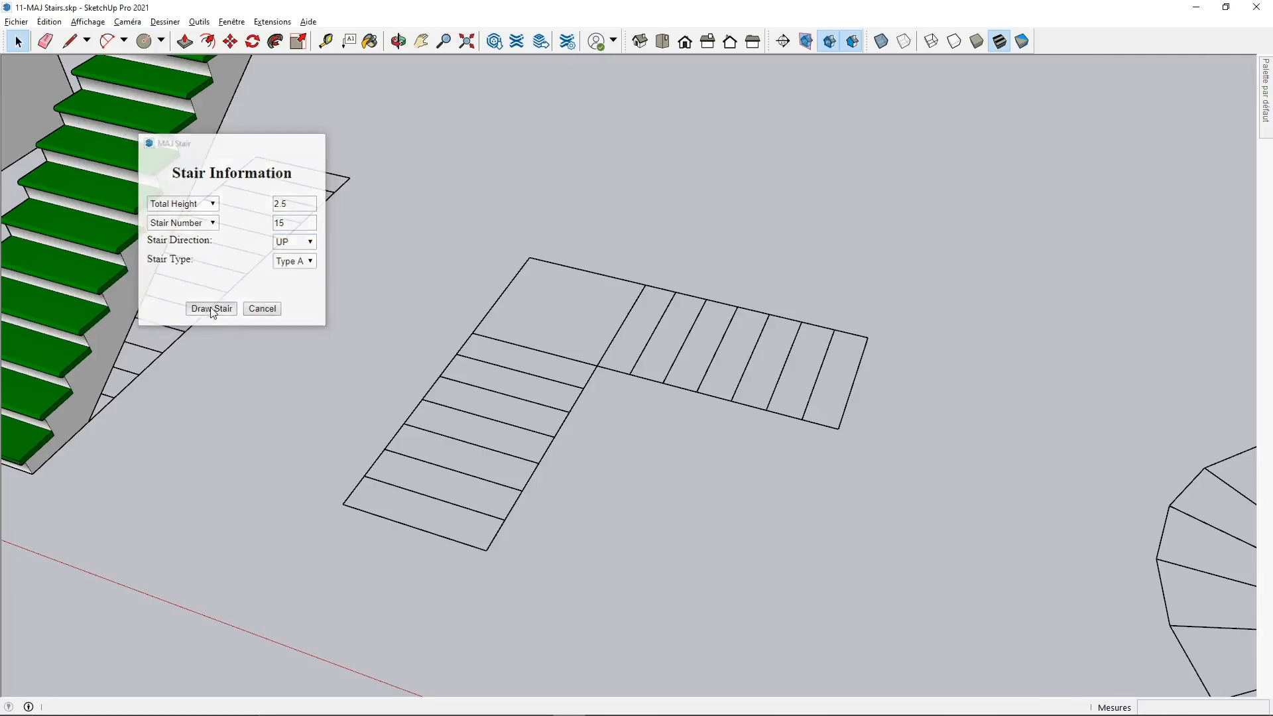
# Draw the third stair along the L-shaped outline, from the front edge around the landing to the final inner corner
pyautogui.click(485, 550)
pyautogui.click(343, 506)
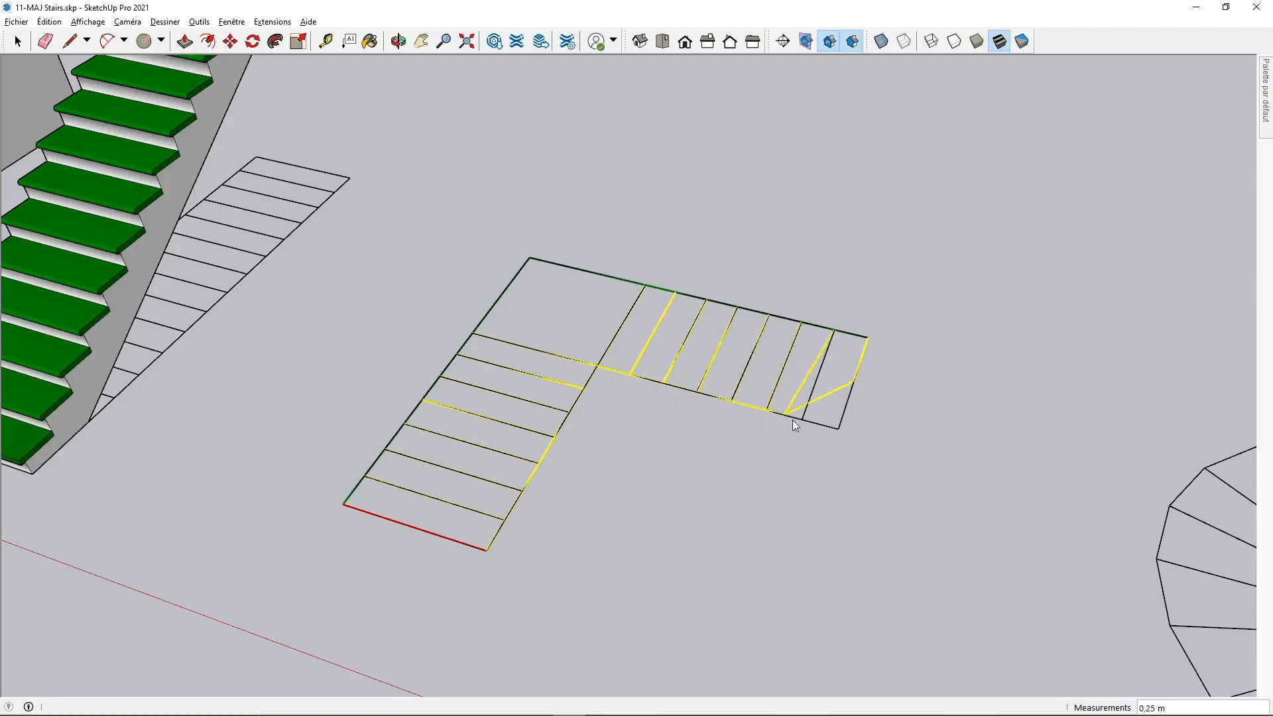
pyautogui.click(837, 430)
# Configure a MajStair stair for the curved outline with total height 2.5, stair number 15, direction UP and Type D
pyautogui.moveTo(655, 388)
pyautogui.mouseDown(button='middle')
pyautogui.moveTo(697, 390)
pyautogui.moveTo(498, 266)
pyautogui.mouseUp(button='middle')
pyautogui.moveTo(716, 533)
pyautogui.mouseDown(button='middle')
pyautogui.moveTo(361, 265)
pyautogui.moveTo(764, 547)
pyautogui.moveTo(840, 419)
pyautogui.moveTo(707, 386)
pyautogui.moveTo(690, 435)
pyautogui.mouseUp(button='middle')
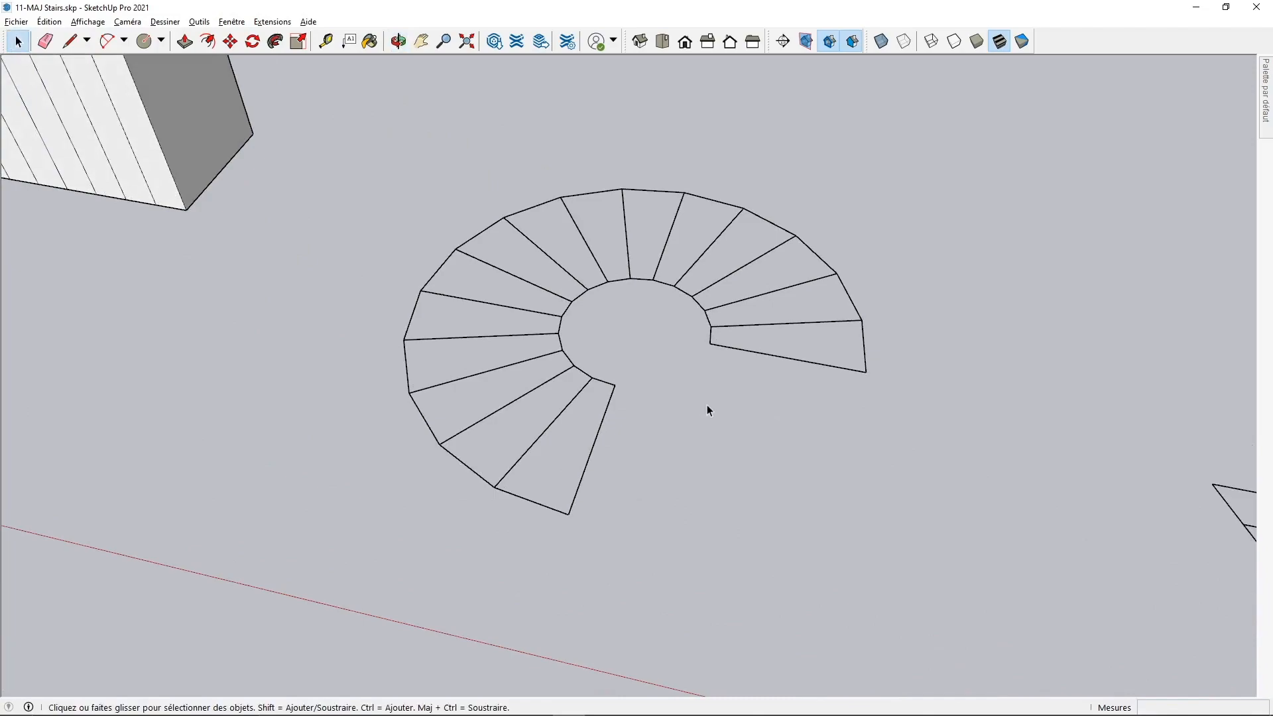
pyautogui.click(272, 21)
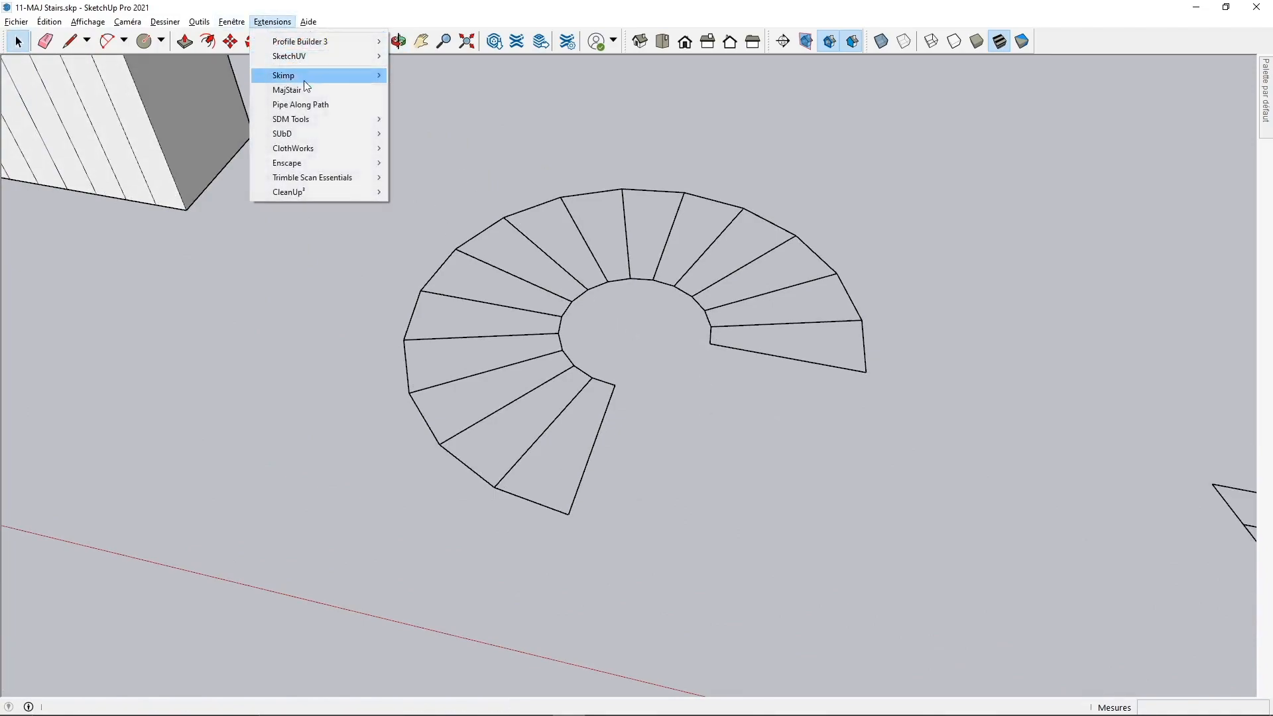
pyautogui.click(298, 85)
pyautogui.moveTo(292, 202); pyautogui.dragTo(264, 201)
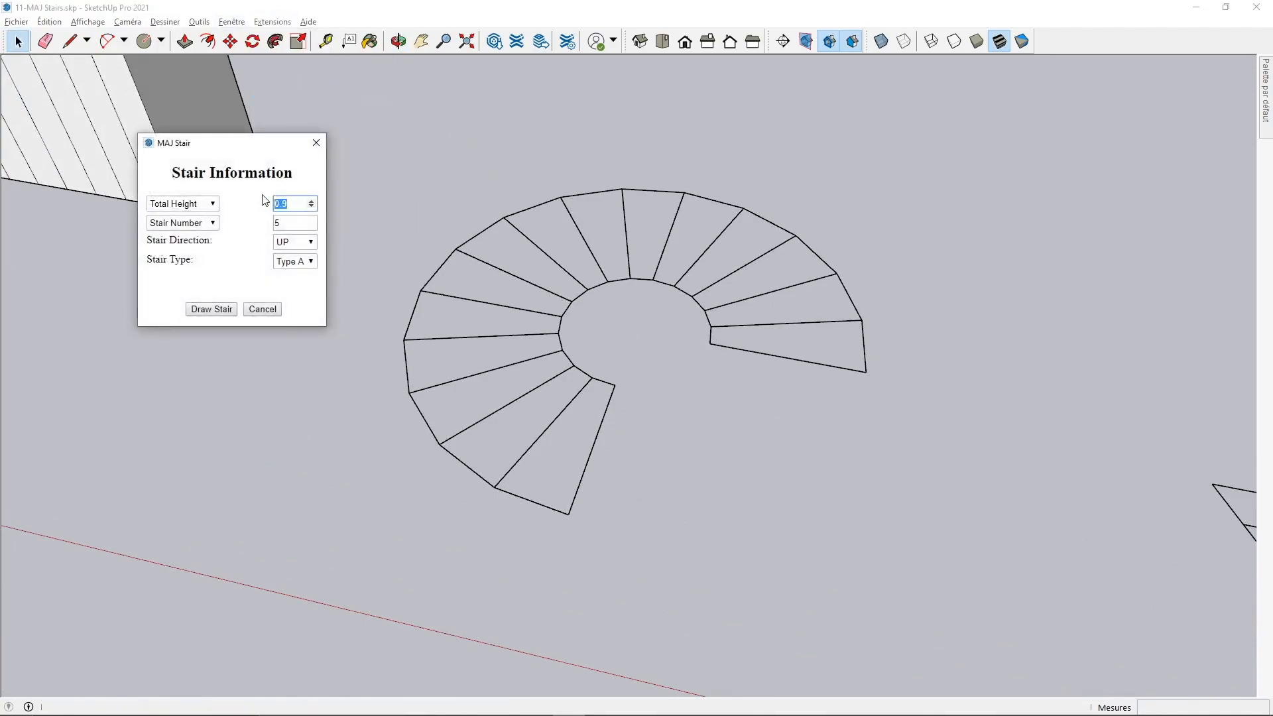
pyautogui.press('Tab')
pyautogui.press('Tab')
pyautogui.write('15')
pyautogui.click(309, 261)
pyautogui.click(302, 309)
pyautogui.click(208, 311)
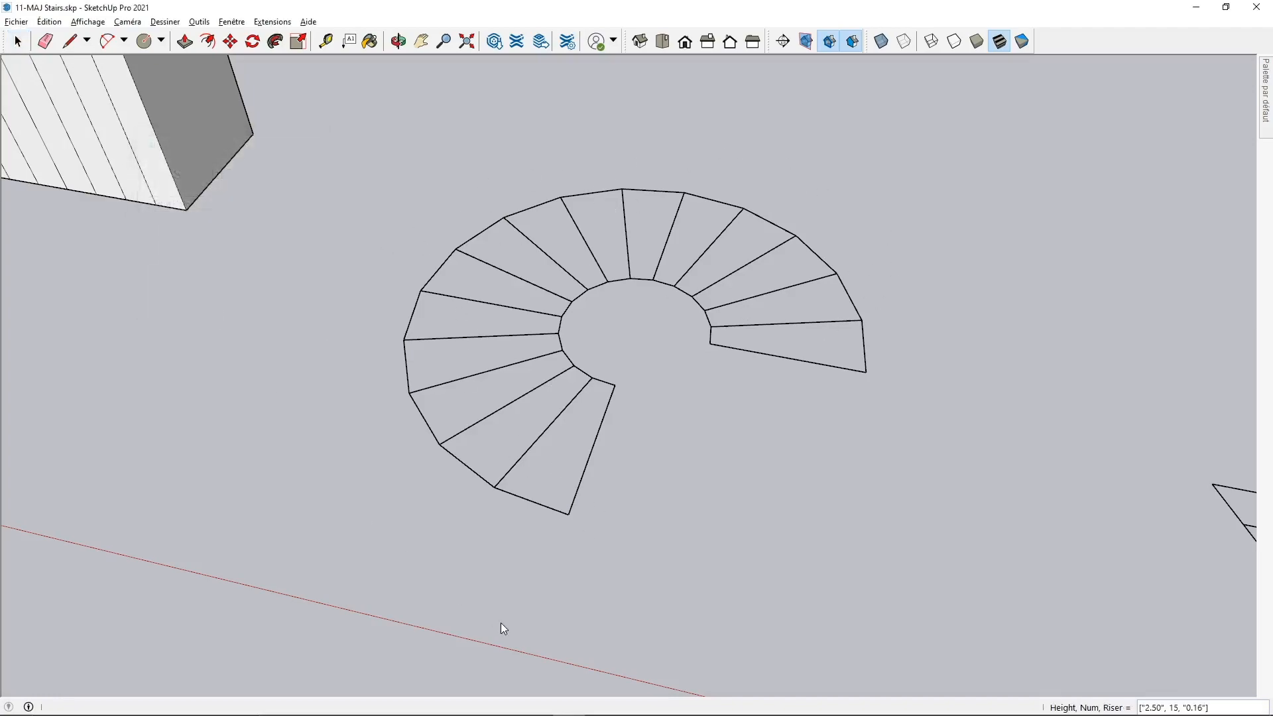
# Draw the Type D stair on the curved outline, setting its starting edge, following the outer arc to the far end, then the inner arc
pyautogui.click(613, 386)
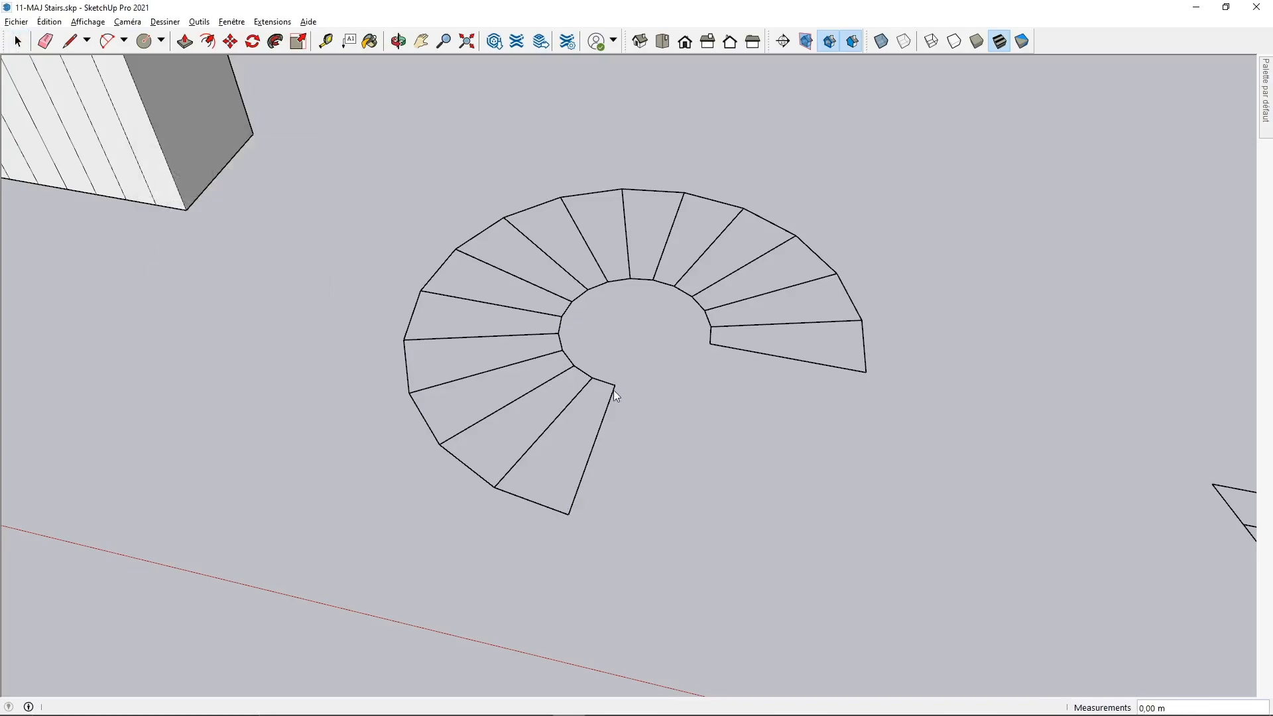
pyautogui.click(567, 515)
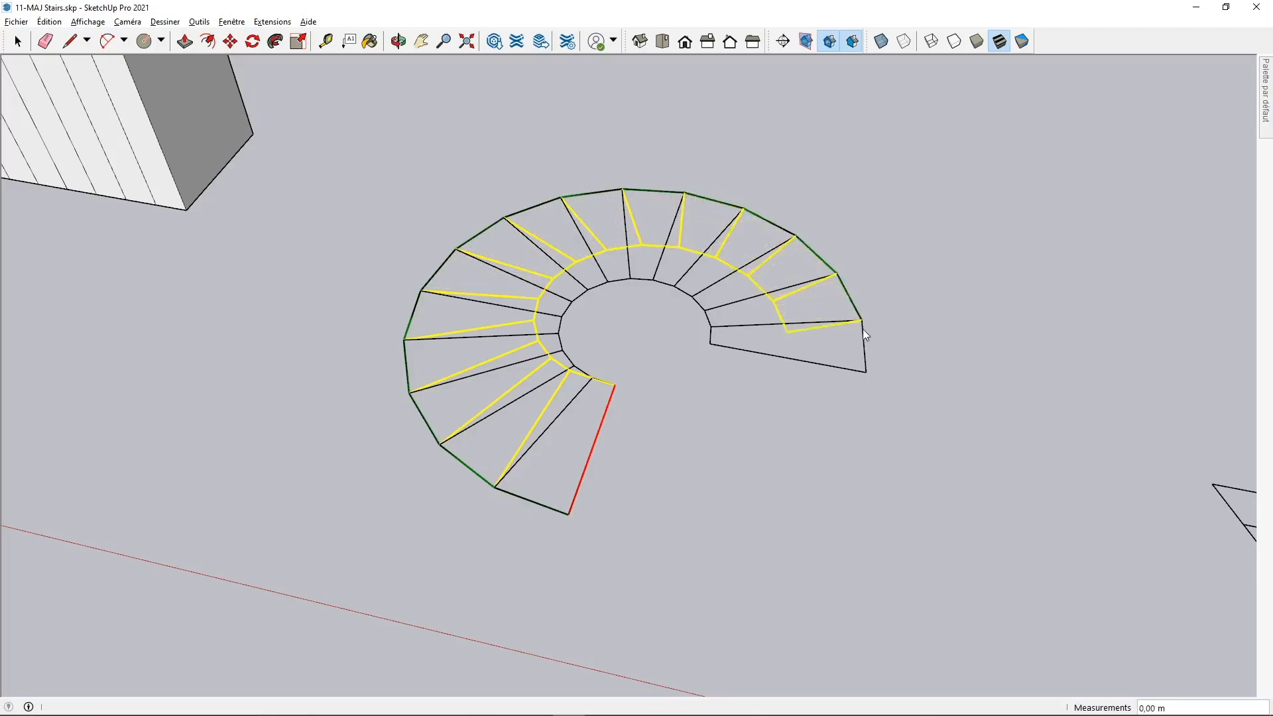
pyautogui.click(864, 372)
pyautogui.click(592, 376)
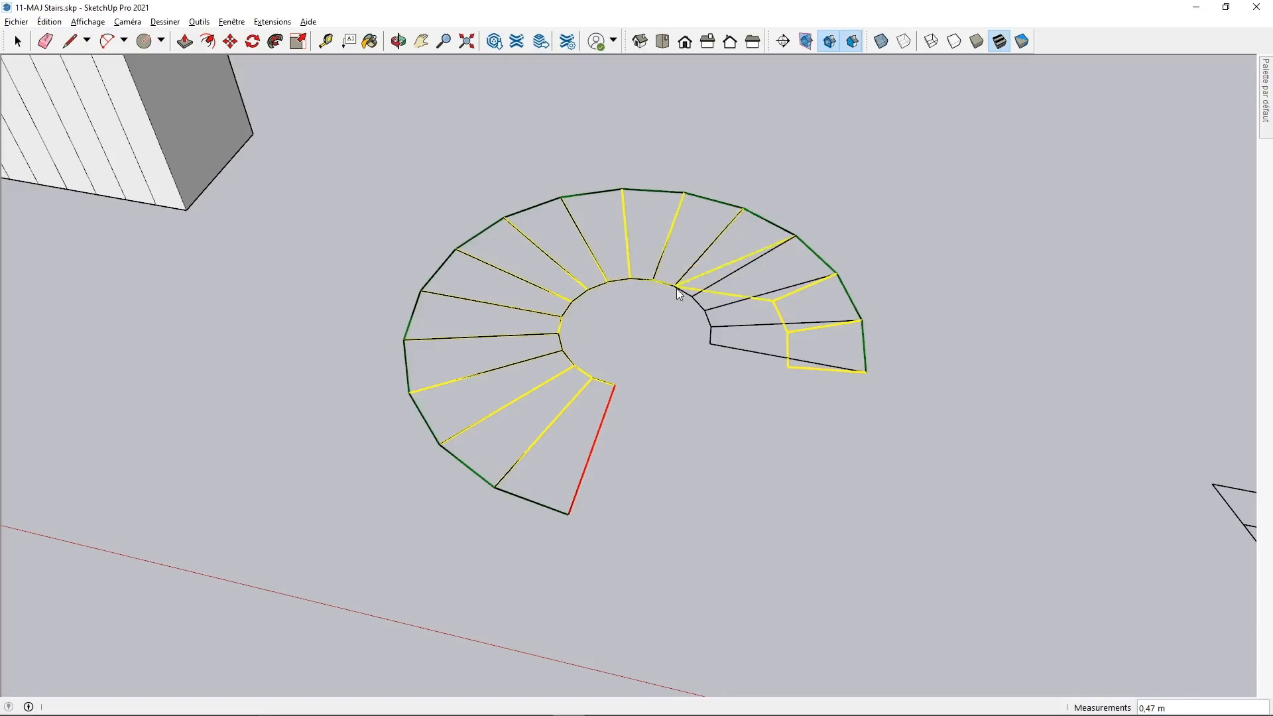
pyautogui.click(711, 342)
pyautogui.scroll(-3, 713, 471)
pyautogui.moveTo(706, 479); pyautogui.dragTo(897, 406, button='middle')
pyautogui.keyDown('shift'); pyautogui.moveTo(990, 524); pyautogui.dragTo(700, 430, button='middle'); pyautogui.keyUp('shift')
pyautogui.press('space')
# Configure a MajStair stair for the flared trapezoidal outline with stair riser 0.17, stair number 6, direction UP and Type A
pyautogui.scroll(4, 855, 506)
pyautogui.keyDown('shift'); pyautogui.moveTo(944, 437); pyautogui.dragTo(766, 479, button='middle'); pyautogui.keyUp('shift')
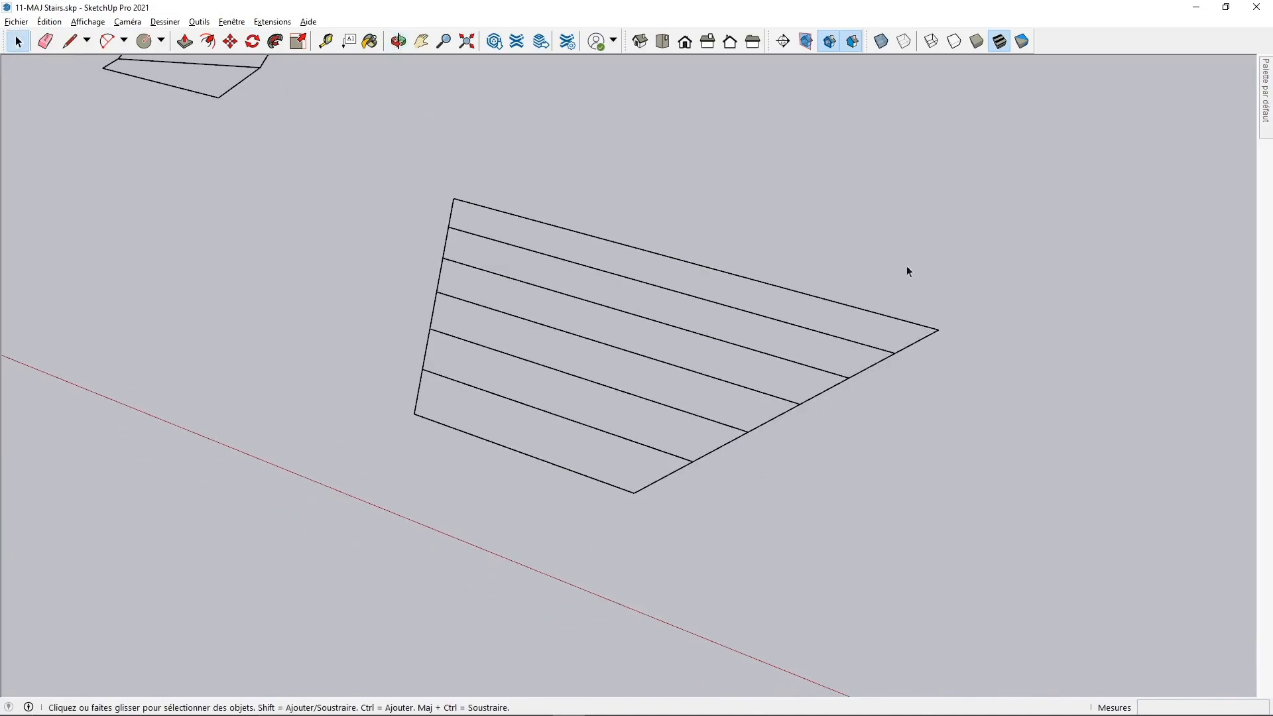
pyautogui.click(272, 22)
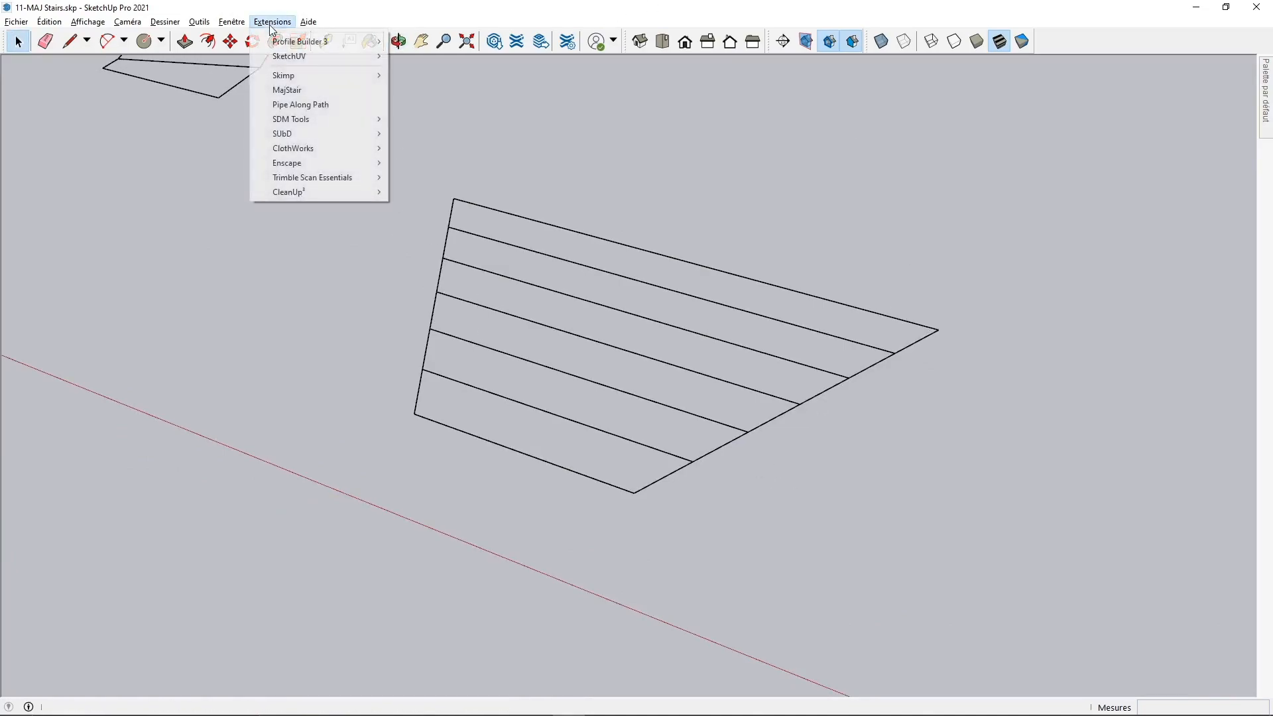
pyautogui.click(301, 89)
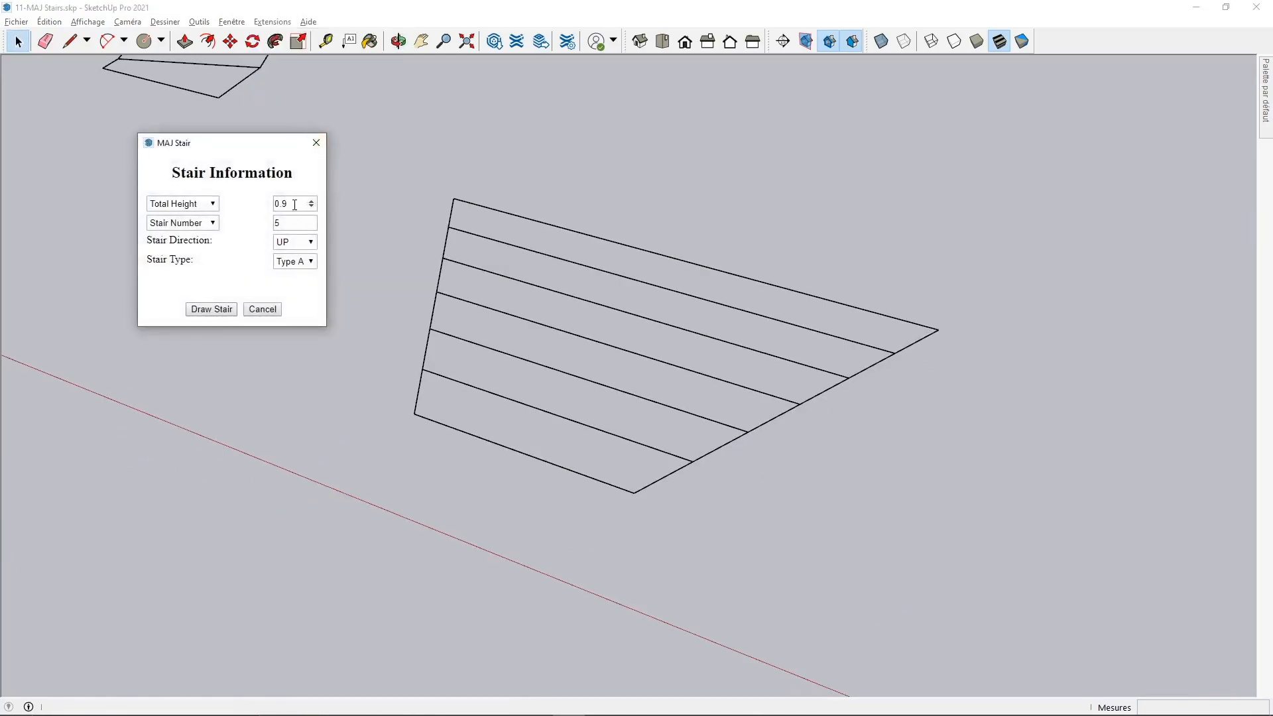
pyautogui.click(211, 203)
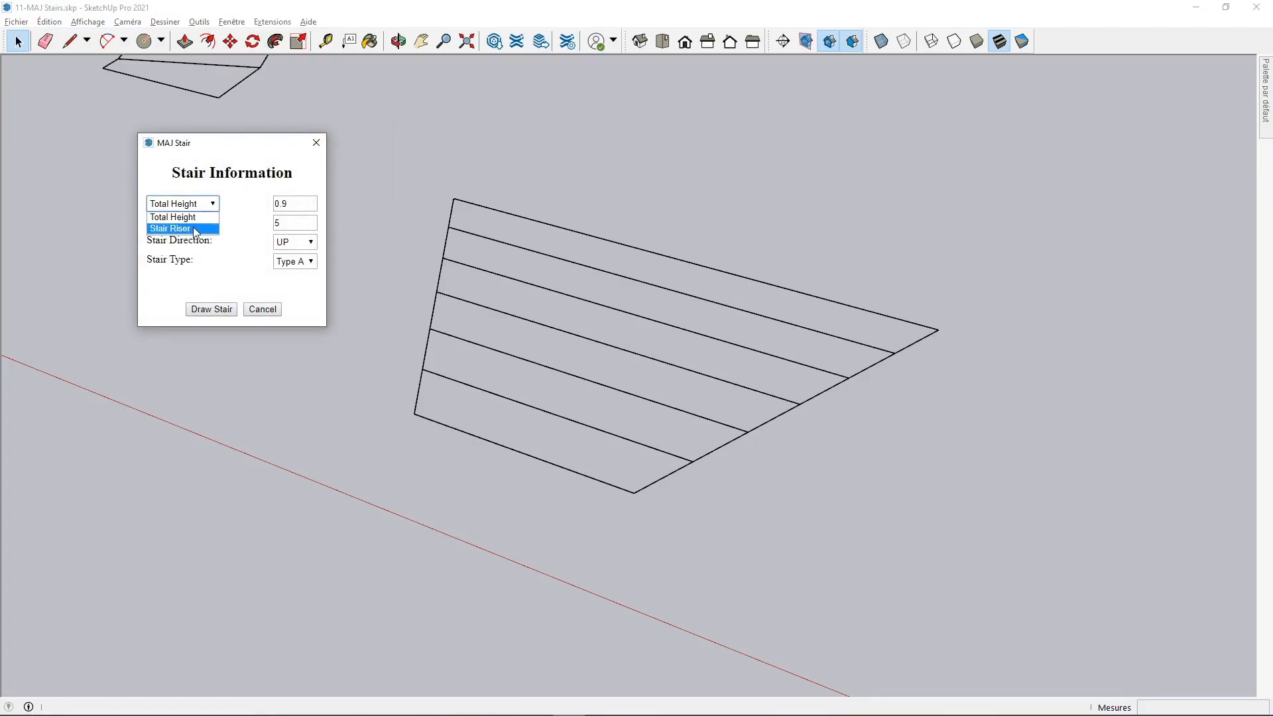
pyautogui.click(194, 228)
pyautogui.moveTo(290, 205); pyautogui.dragTo(297, 205)
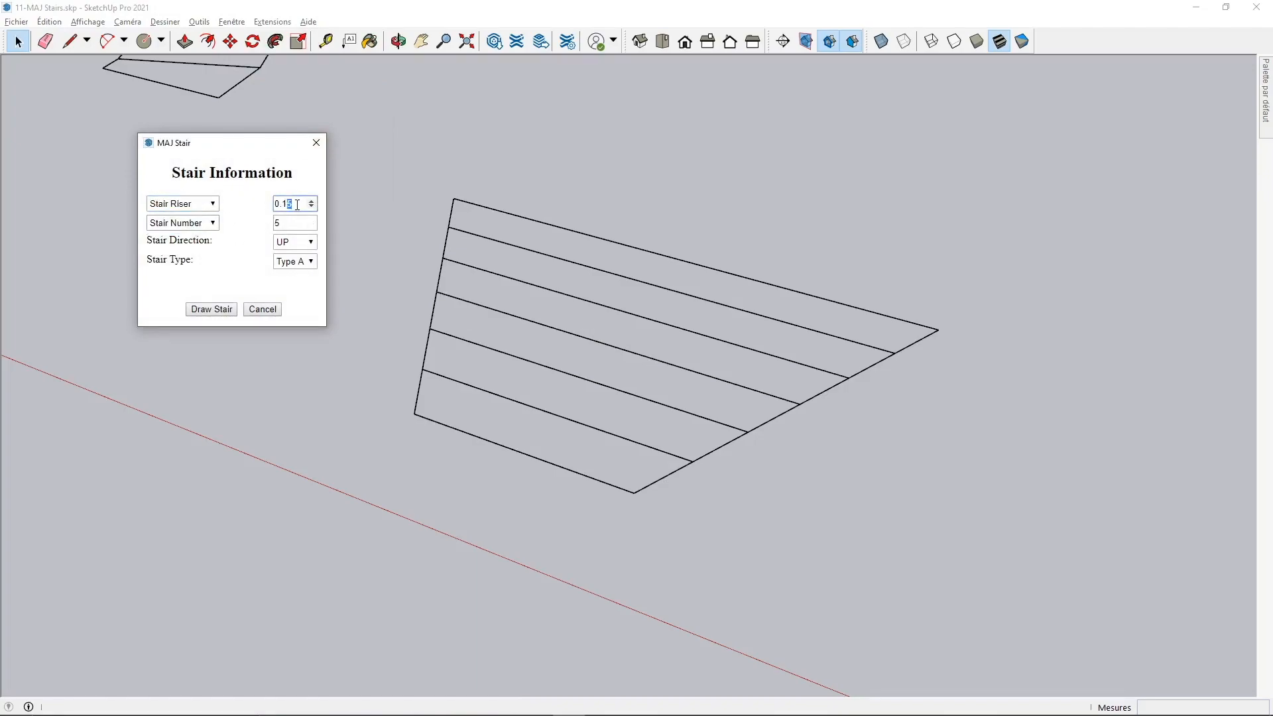
pyautogui.click(285, 224)
pyautogui.moveTo(288, 223); pyautogui.dragTo(246, 226)
pyautogui.press('Tab')
pyautogui.click(211, 310)
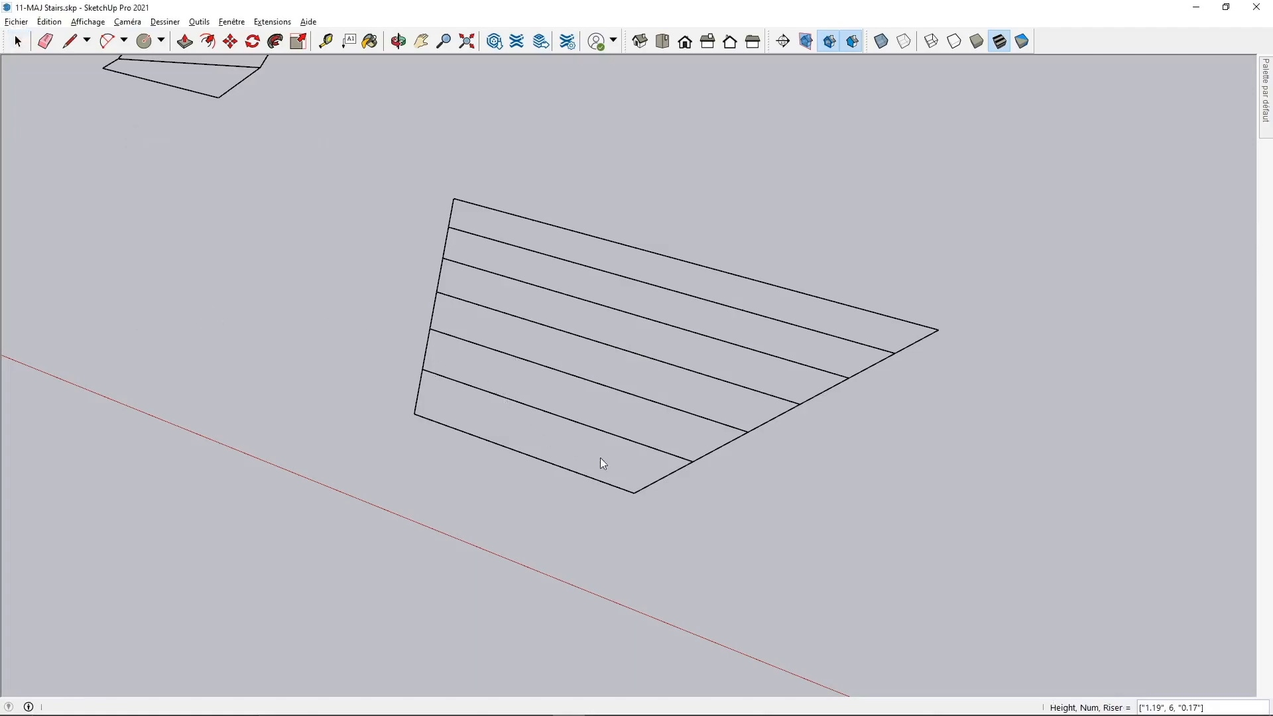
# Draw the stair on the trapezoidal outline from its short front edge, following one slanted side and then the other to the wide back edge
pyautogui.click(633, 494)
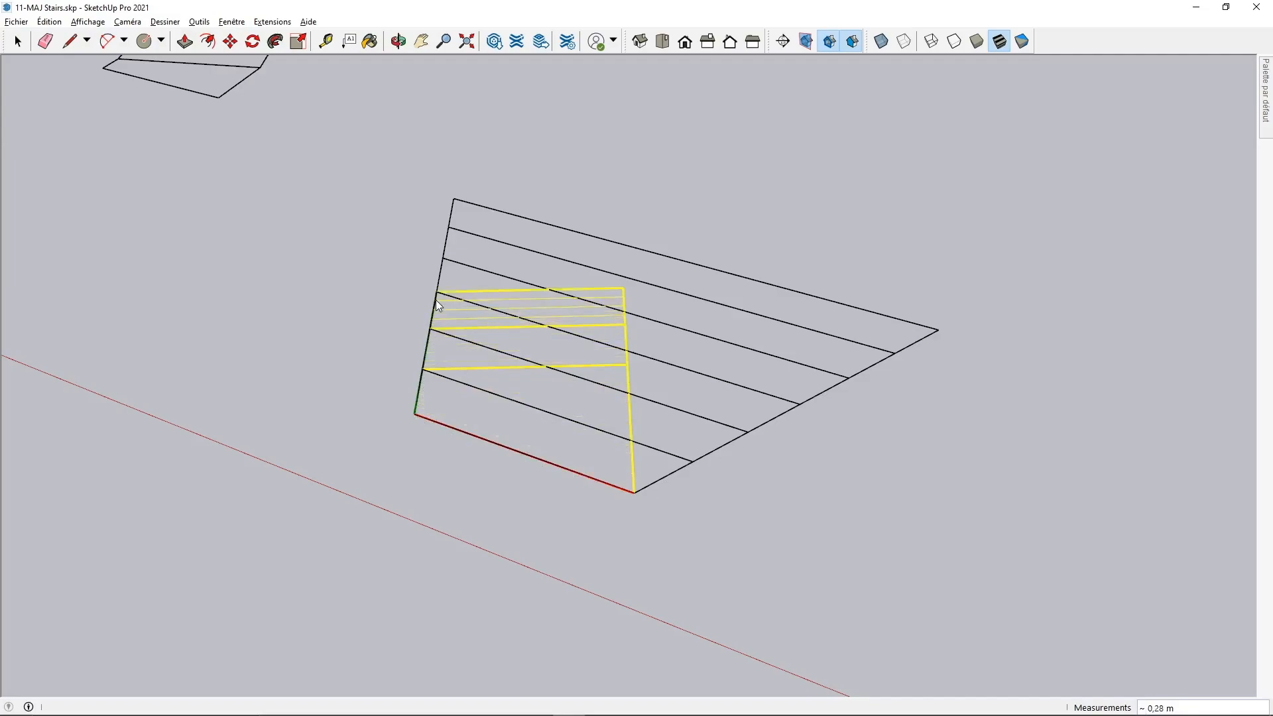
pyautogui.click(453, 199)
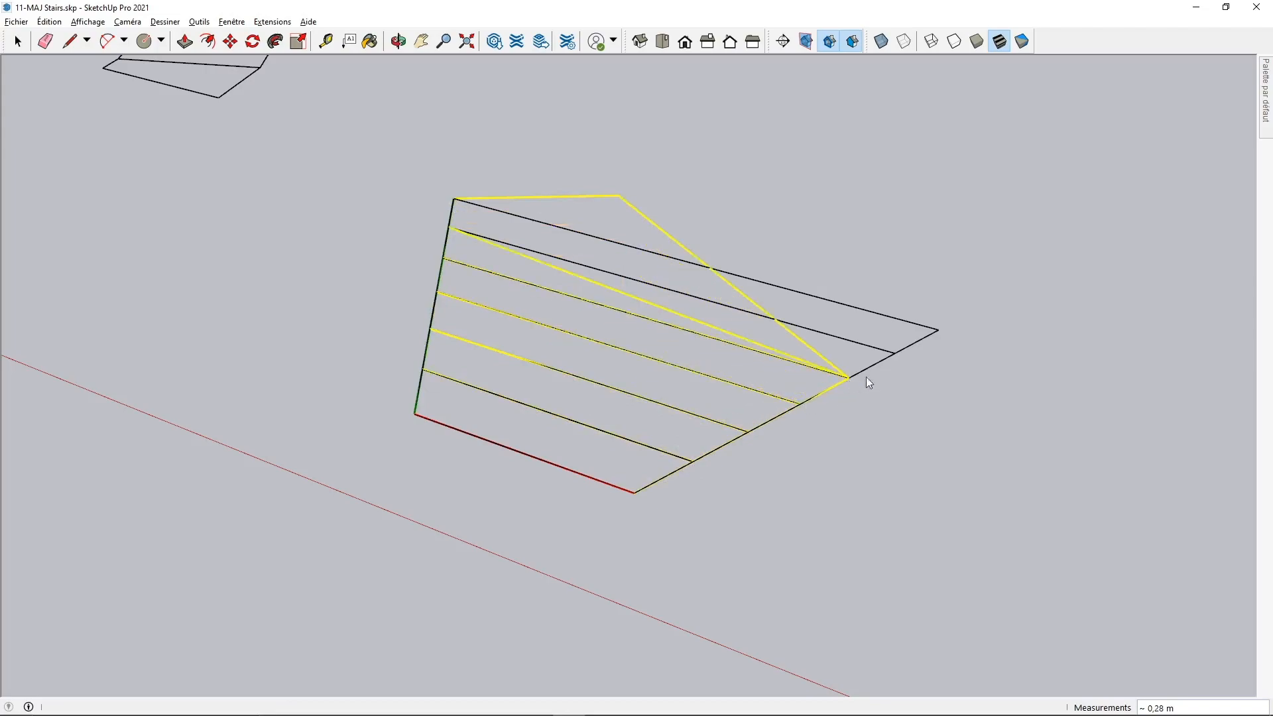
pyautogui.click(938, 332)
pyautogui.scroll(-3, 627, 457)
pyautogui.scroll(-3, 668, 400)
pyautogui.press('space')
pyautogui.moveTo(782, 527); pyautogui.dragTo(762, 486, button='middle')
pyautogui.scroll(-2, 655, 462)
pyautogui.scroll(3, 762, 480)
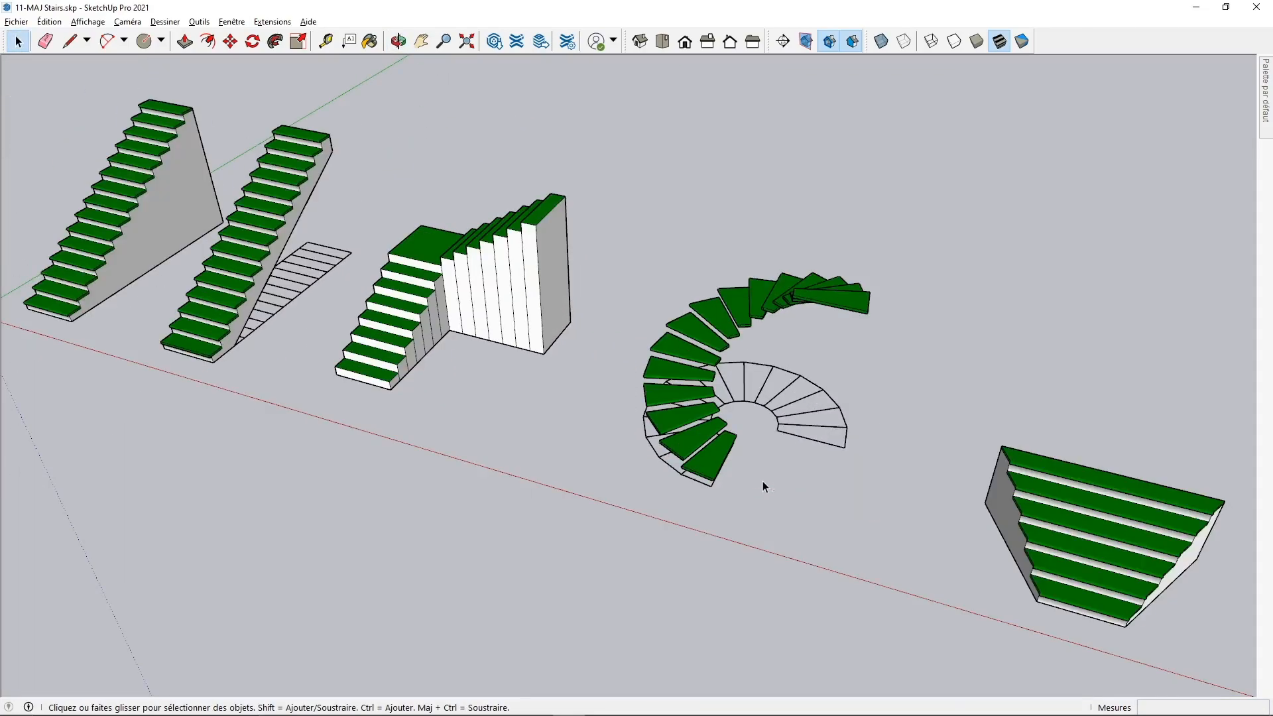